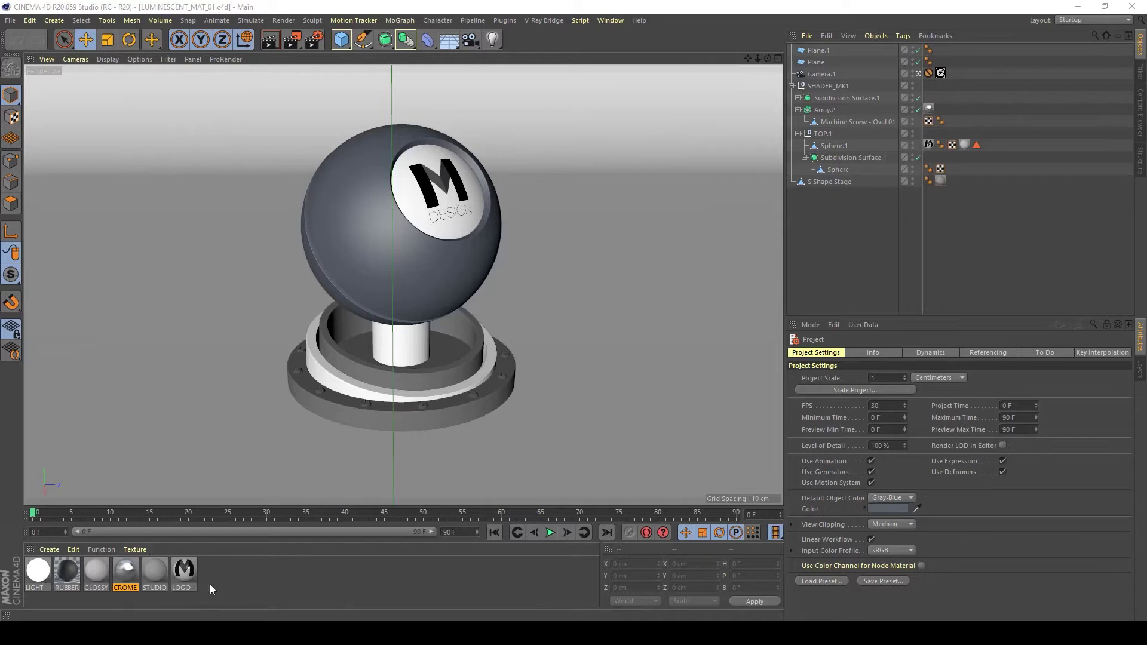
- Delete the LIGHT material and open the V-Ray Bridge new-material menu
{"action": "left_click", "coordinate": [38, 570]}
{"action": "key", "text": "Delete"}
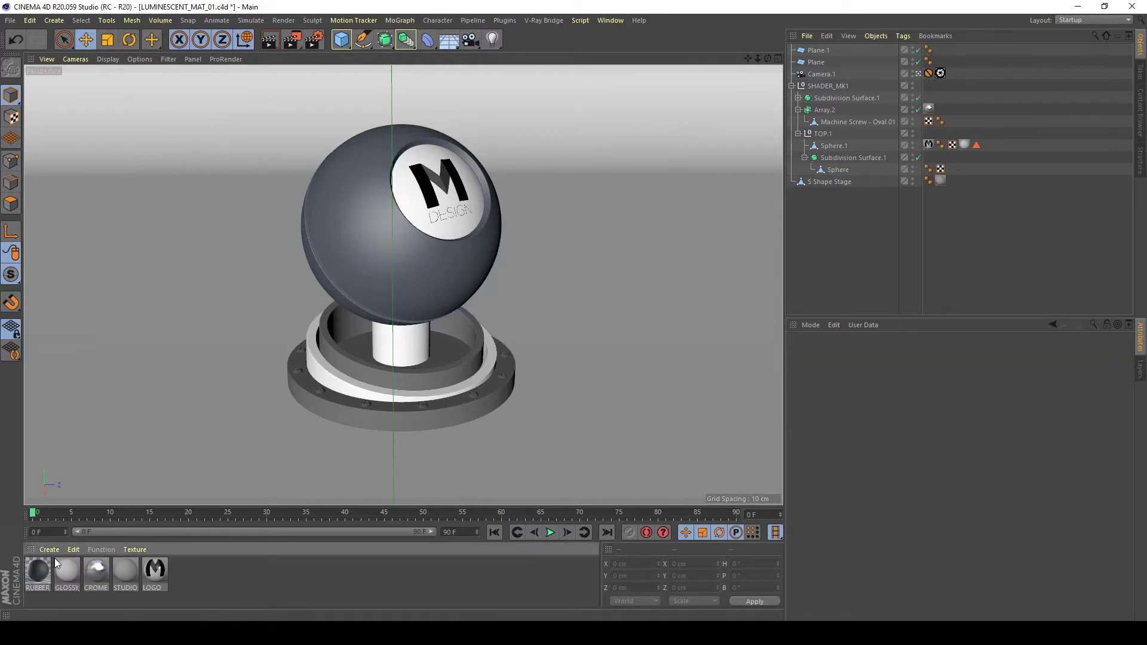
{"action": "left_click", "coordinate": [44, 548]}
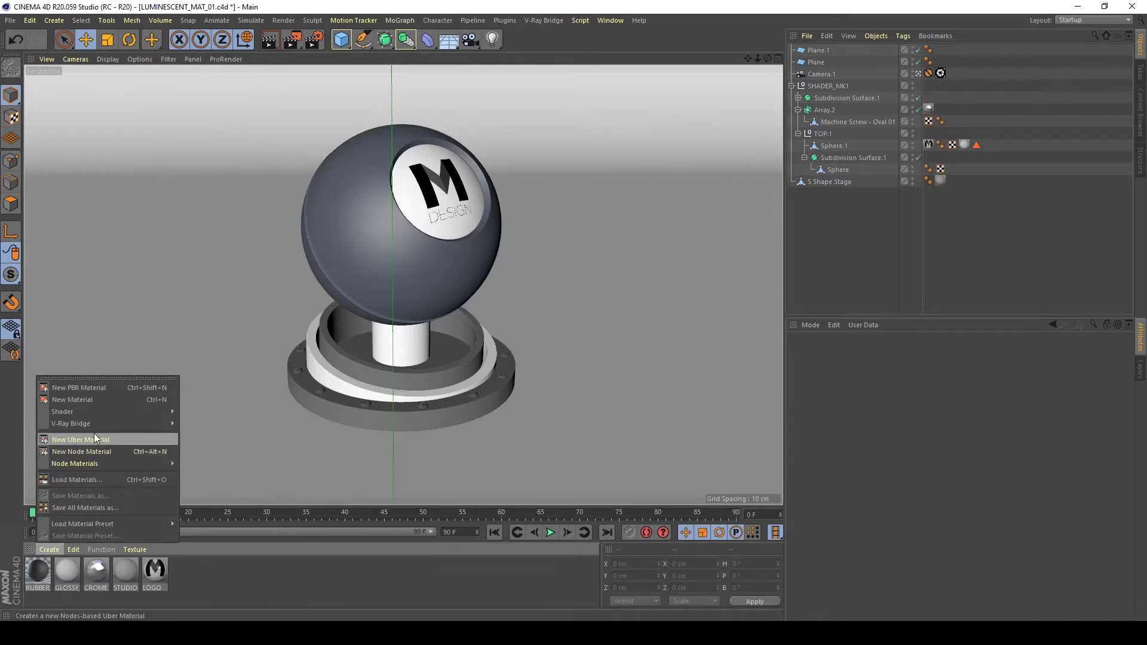
{"action": "mouse_move", "coordinate": [92, 426]}
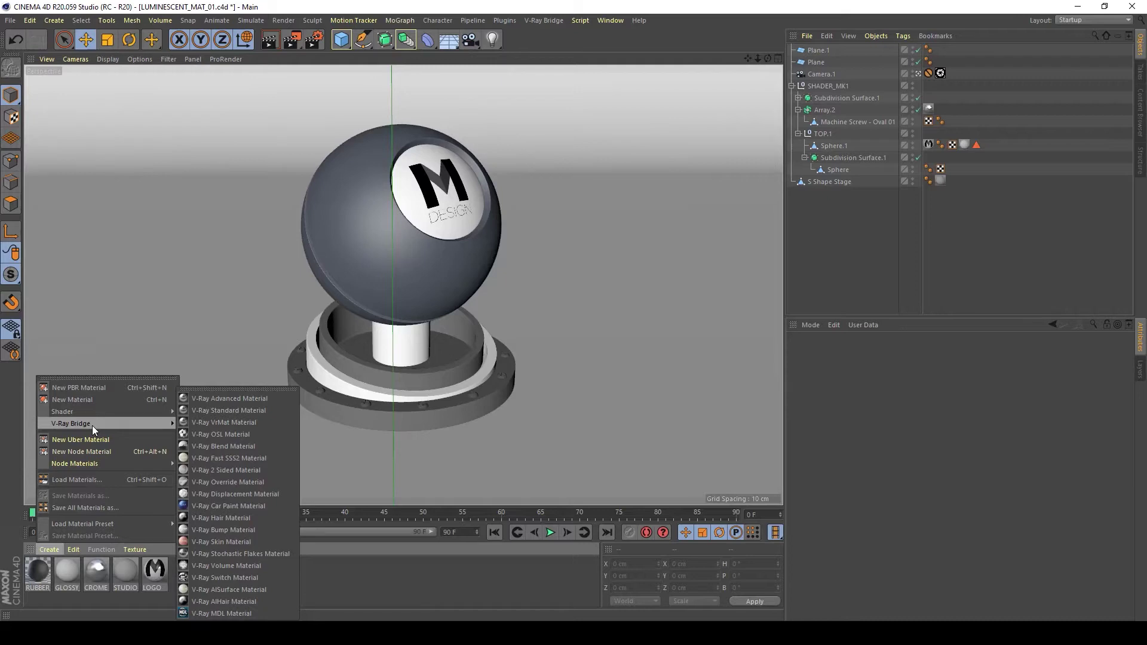
- Create a V-Ray Advanced Material and rename it LUMA in the Material Editor
{"action": "left_click", "coordinate": [226, 398]}
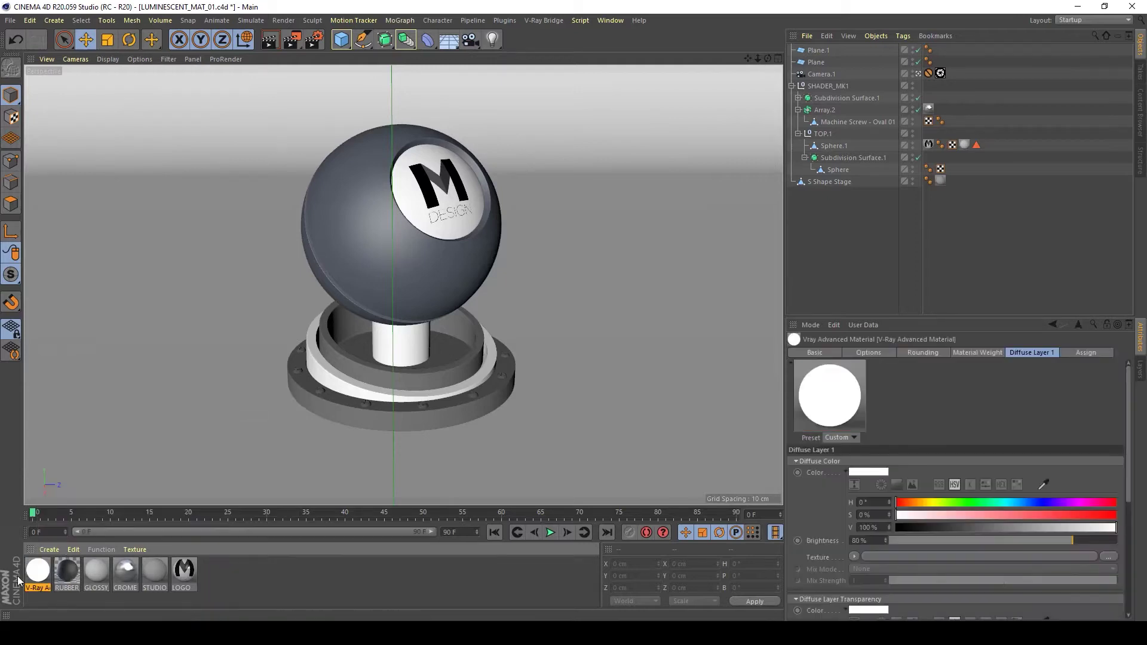
{"action": "double_click", "coordinate": [37, 570]}
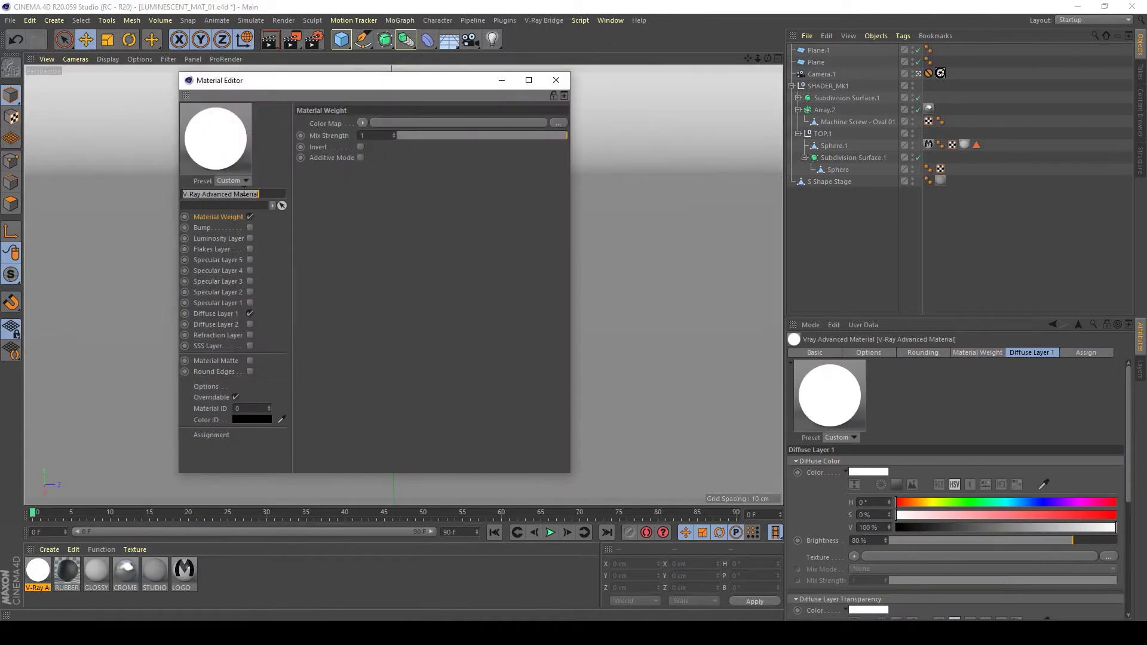
{"action": "left_click", "coordinate": [251, 313]}
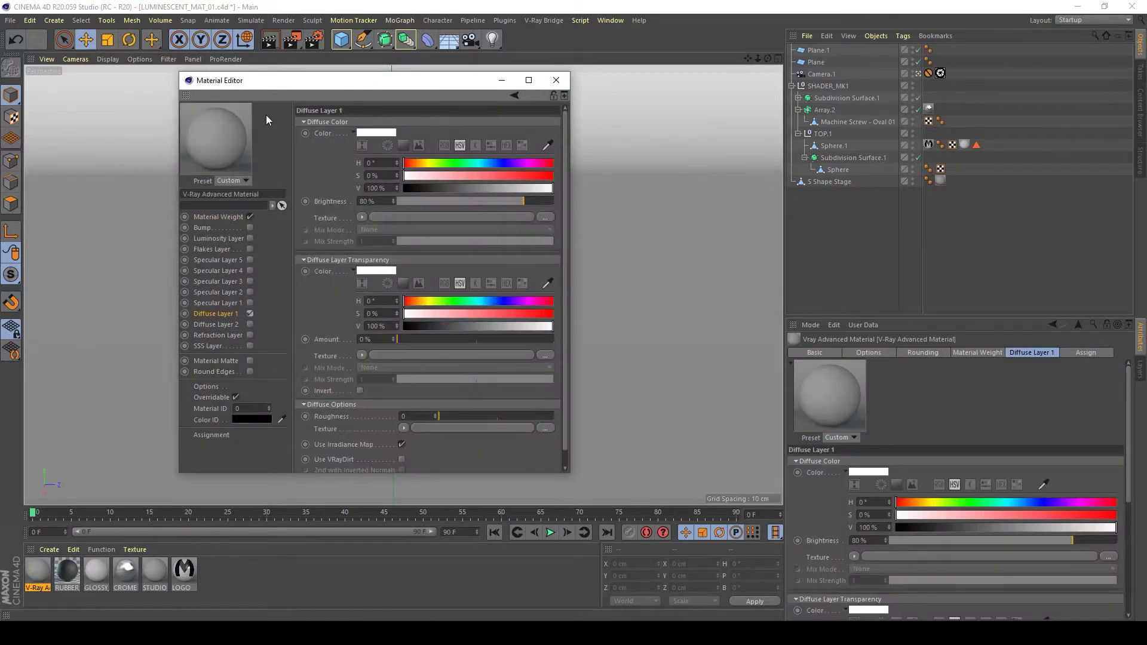
{"action": "left_click", "coordinate": [263, 193]}
{"action": "type", "text": "LUMA"}
{"action": "key", "text": "Return"}
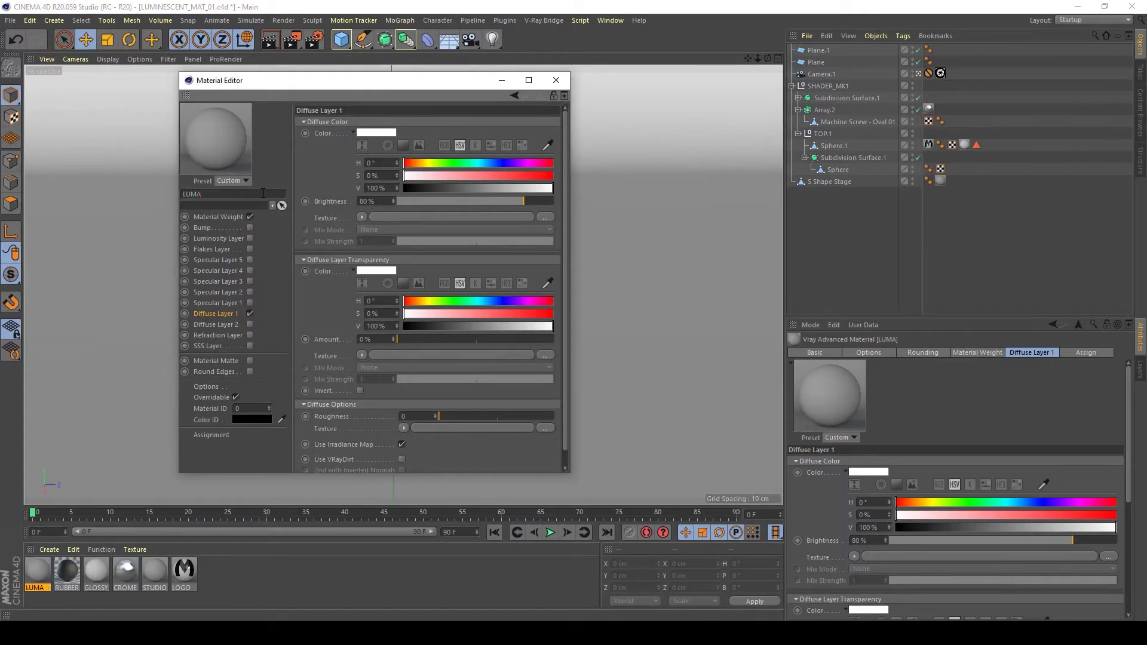
- Turn off Diffuse Layer 1 and turn on the Luminosity Layer for LUMA
{"action": "left_click", "coordinate": [250, 314]}
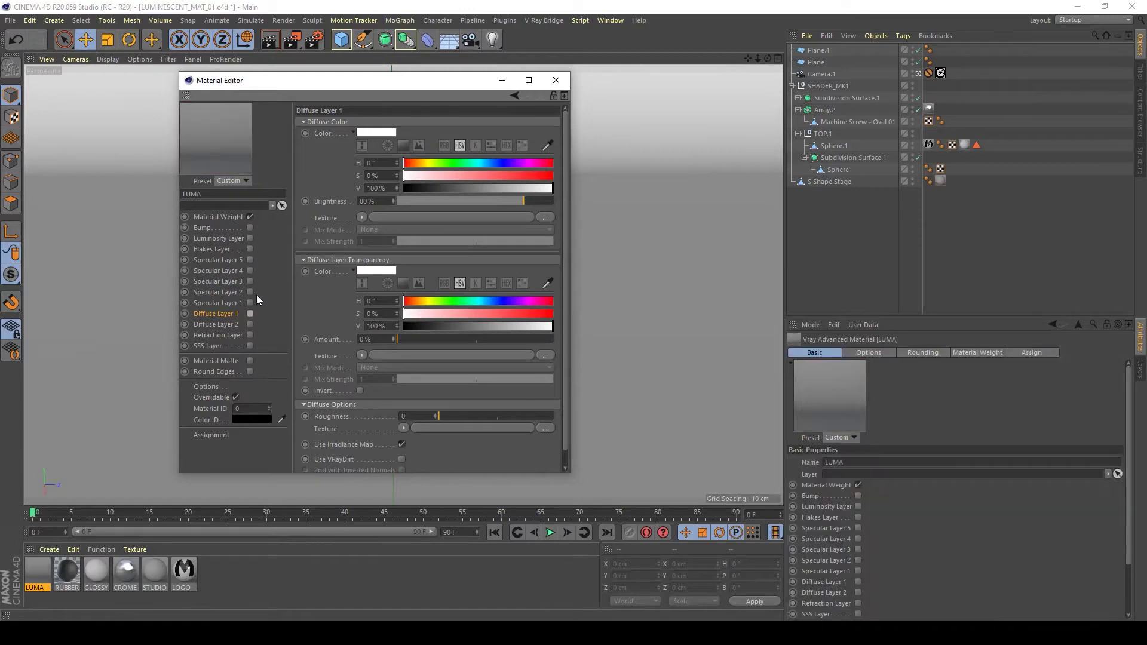
{"action": "left_click", "coordinate": [250, 238]}
{"action": "left_click_drag", "start_coordinate": [281, 82], "coordinate": [470, 105]}
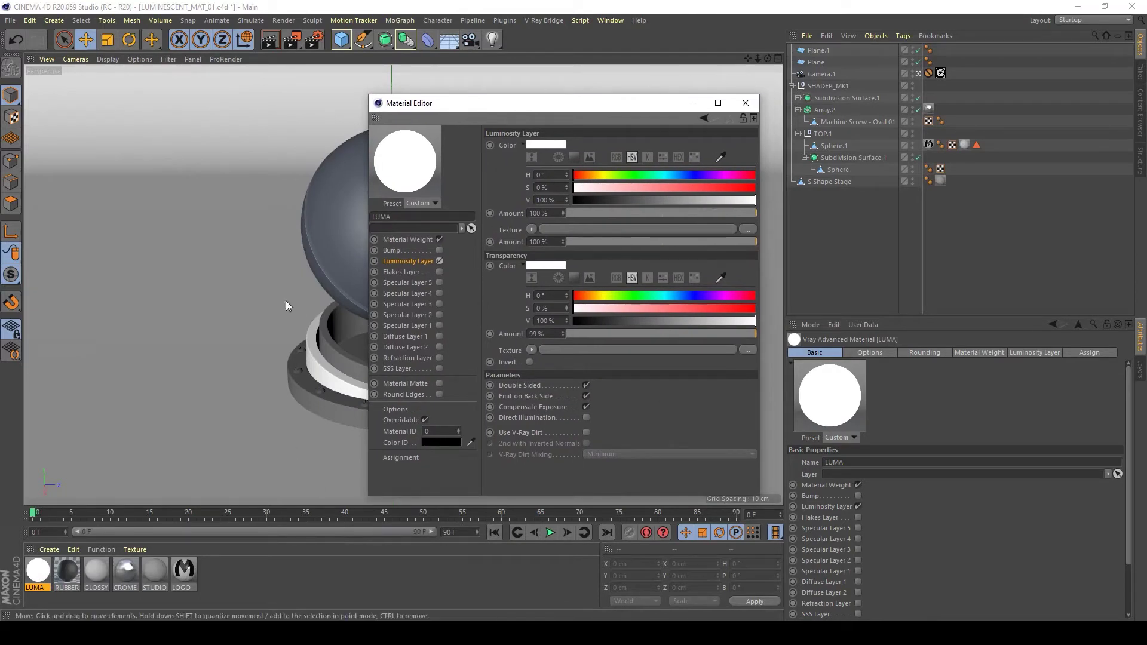
- Apply LUMA to the sphere and set the camera's V-Ray vignetting effect to 0
{"action": "left_click", "coordinate": [744, 103]}
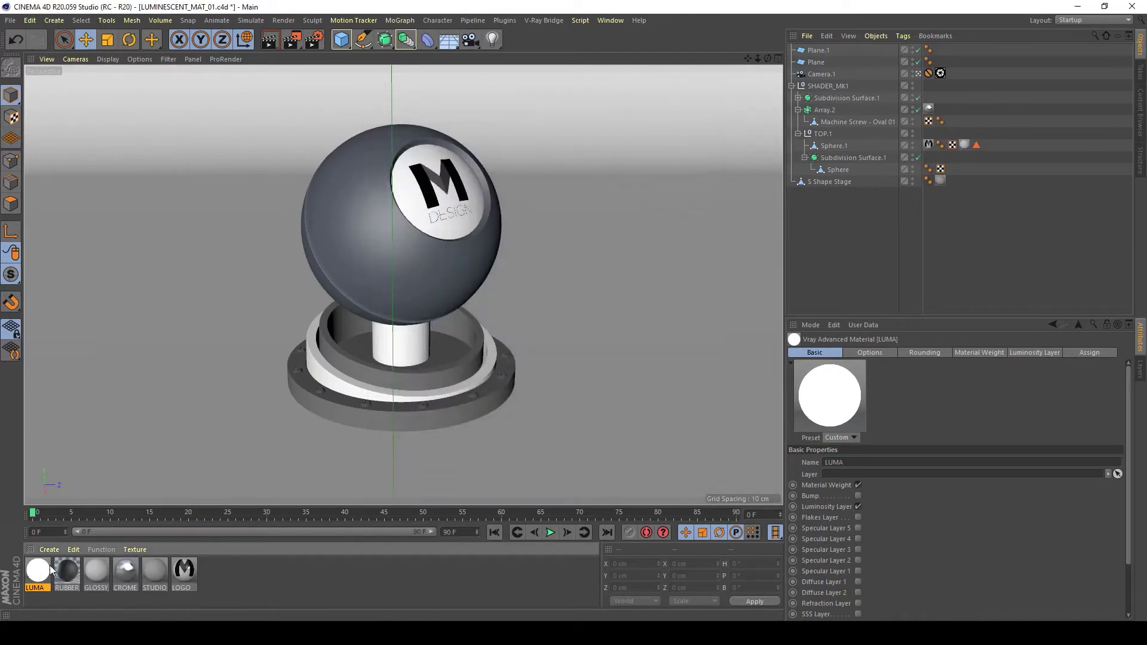
{"action": "left_click_drag", "start_coordinate": [333, 236], "coordinate": [336, 240]}
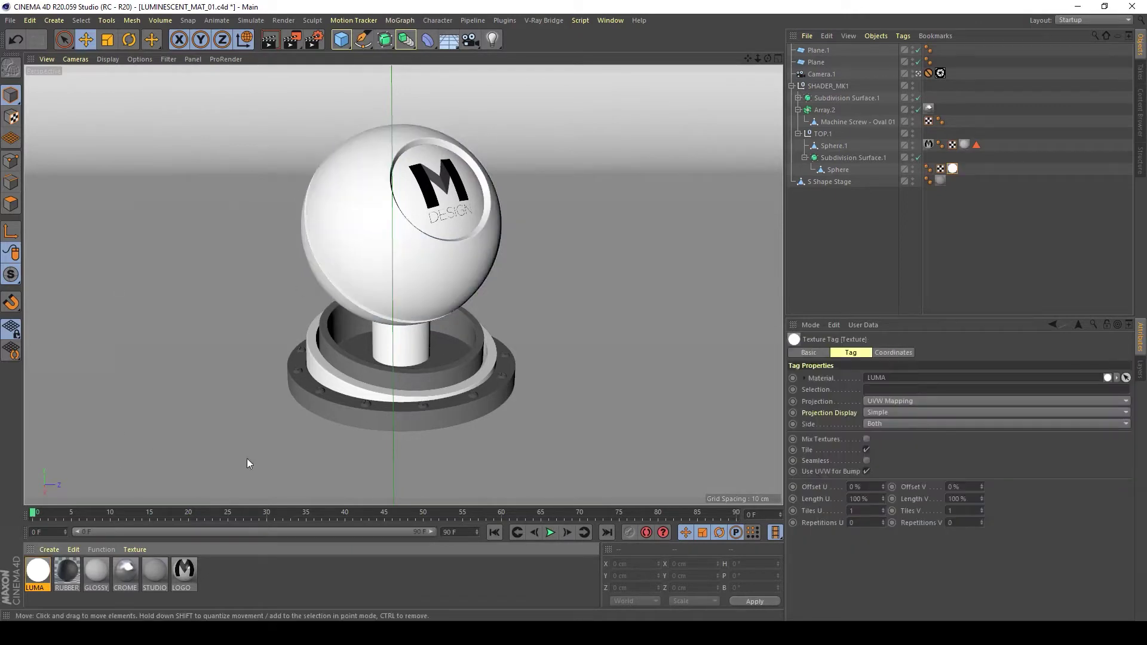
{"action": "left_click", "coordinate": [940, 72]}
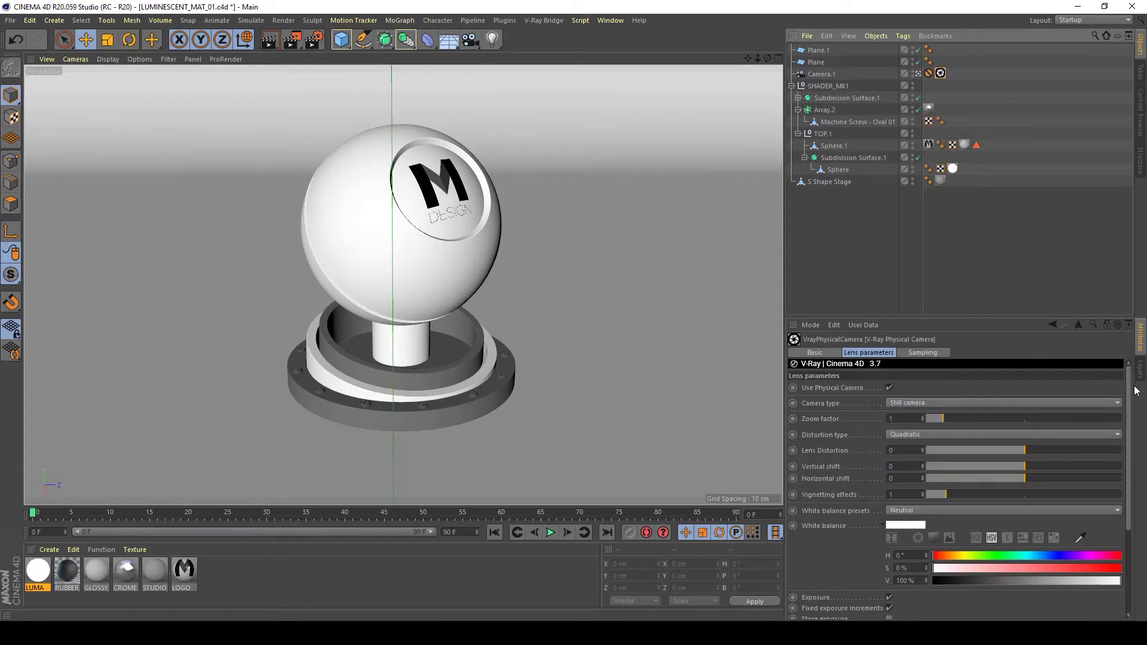
{"action": "scroll", "coordinate": [1131, 418], "scroll_direction": "down", "scroll_amount": 5}
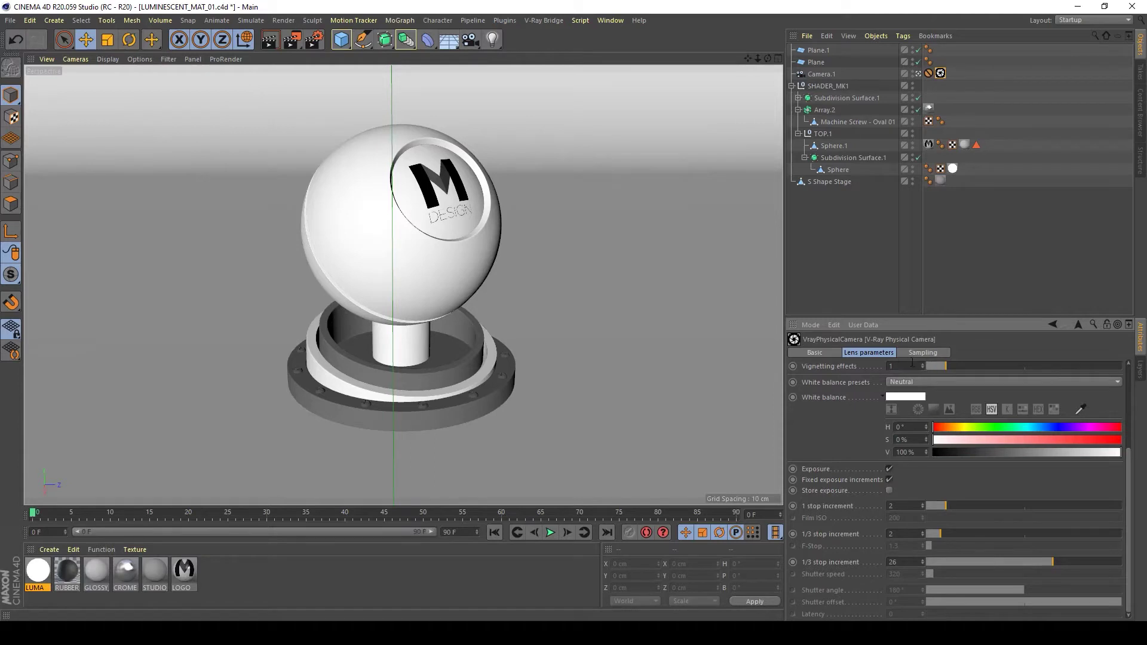
{"action": "left_click", "coordinate": [927, 365]}
- Rename the sphere object to Sphere.1 and switch to the free perspective view
{"action": "double_click", "coordinate": [832, 145]}
{"action": "type", "text": "Sphere.1"}
{"action": "key", "text": "Return"}
{"action": "left_click", "coordinate": [918, 74]}
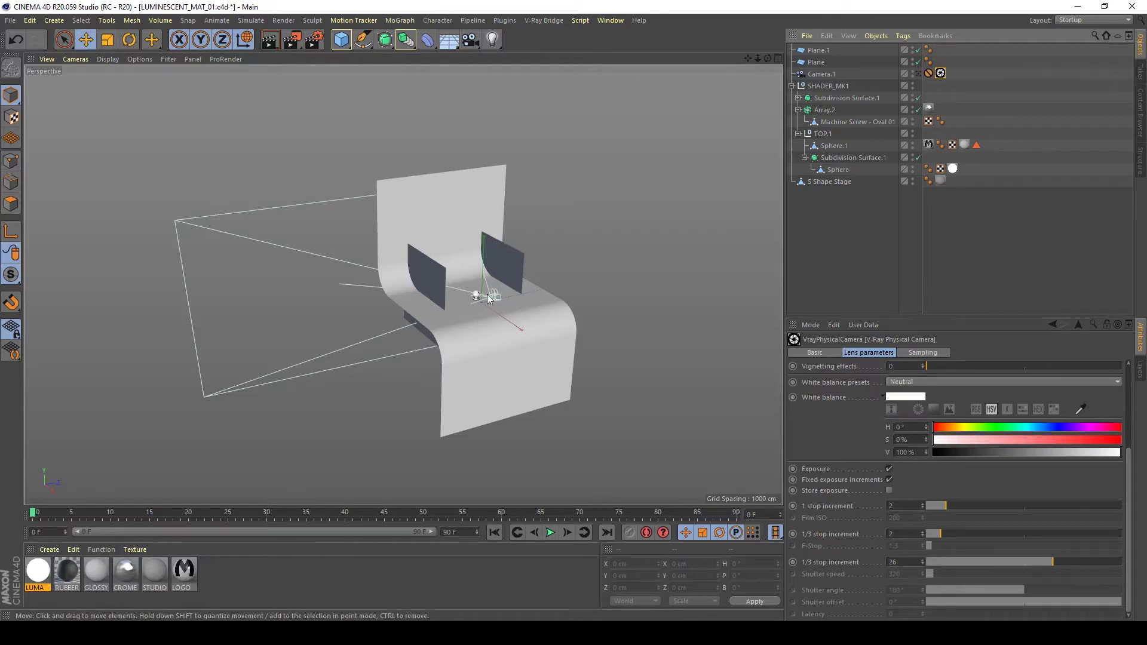
- Select both dark side planes and shift them along the X axis
{"action": "left_click", "coordinate": [439, 281]}
{"action": "scroll", "coordinate": [601, 285], "scroll_direction": "up", "scroll_amount": 2}
{"action": "scroll", "coordinate": [601, 280], "scroll_direction": "up", "scroll_amount": 3}
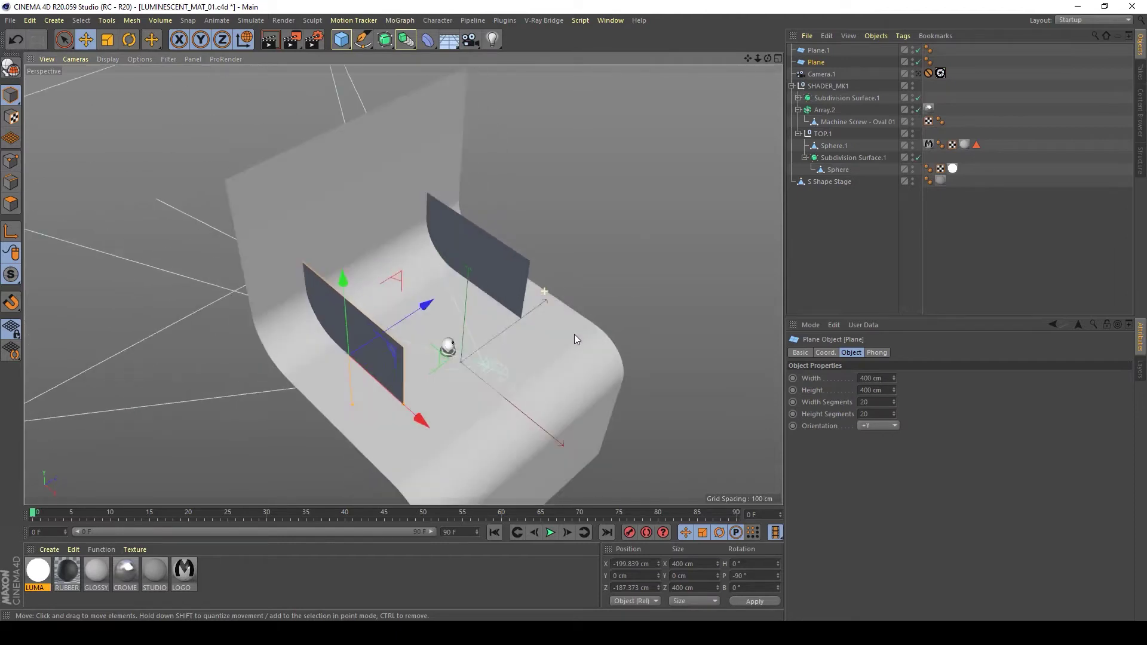
{"action": "left_click", "coordinate": [509, 296], "text": "shift"}
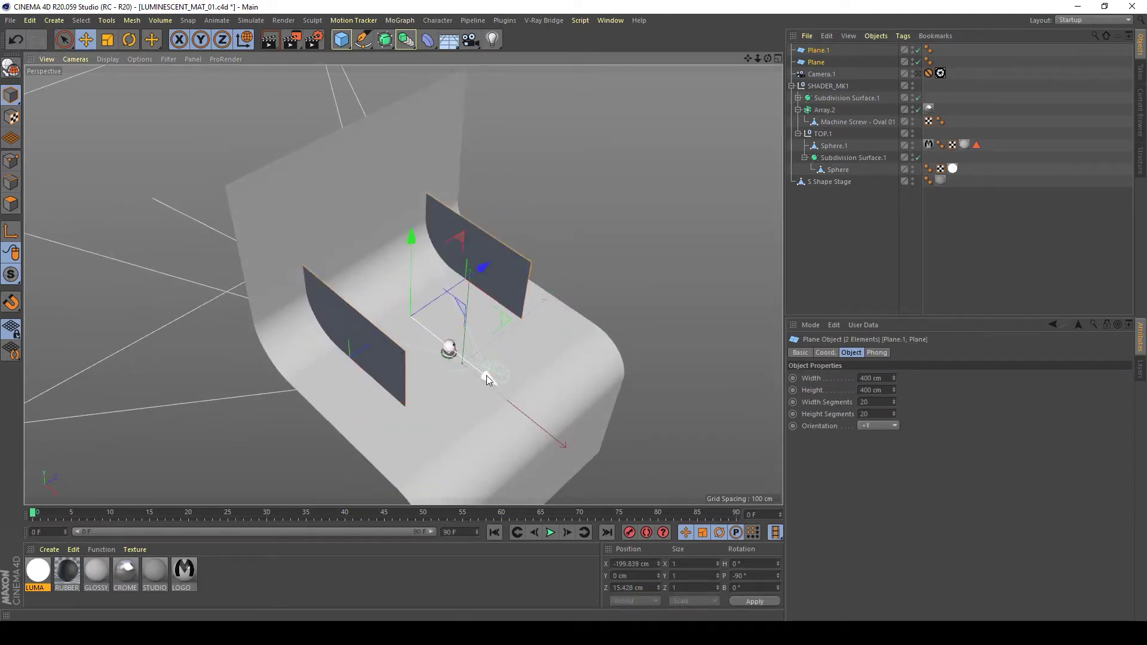
{"action": "left_click_drag", "start_coordinate": [486, 375], "coordinate": [506, 392]}
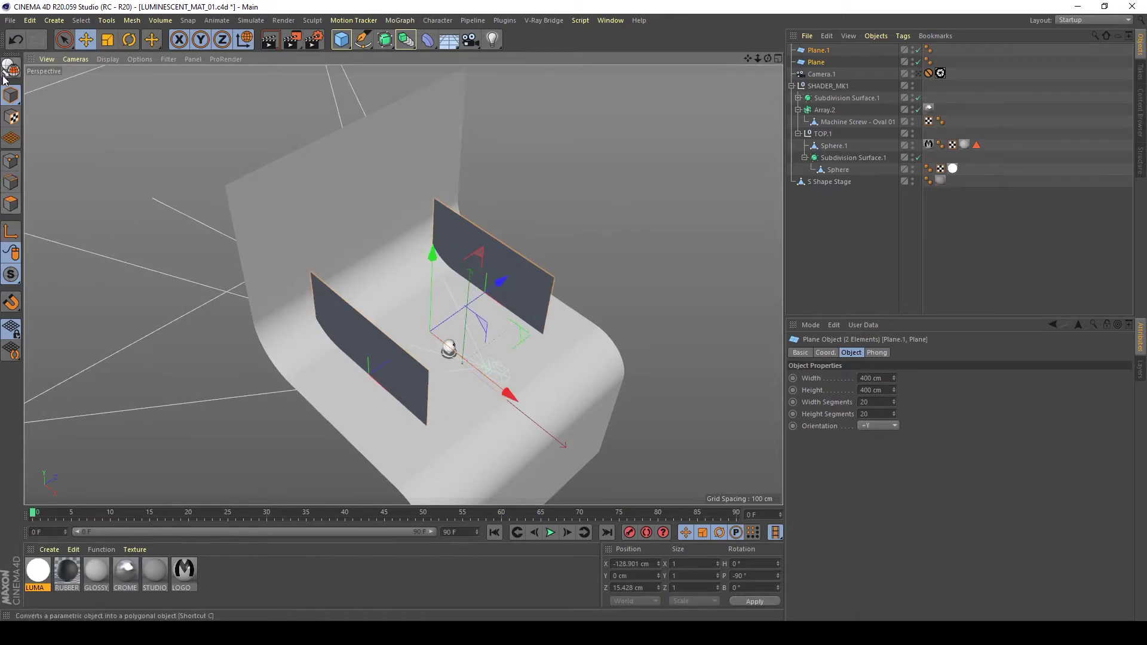
- Widen the left plane to about 496 cm and enlarge the right plane, then view through Camera.1
{"action": "left_click", "coordinate": [318, 376]}
{"action": "left_click", "coordinate": [336, 339]}
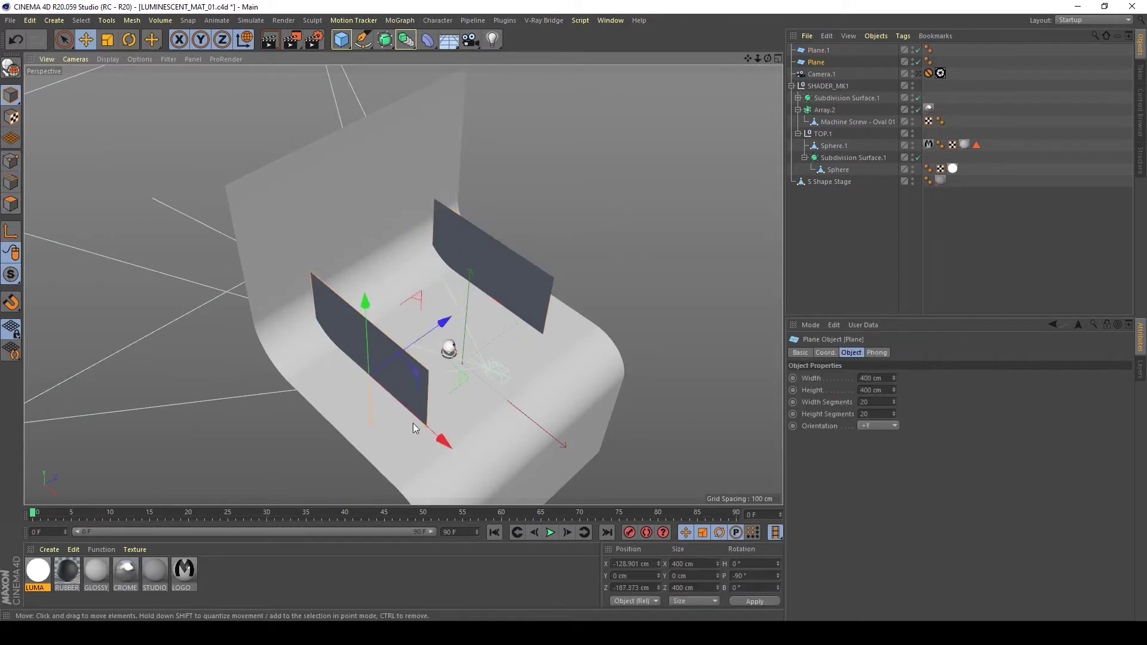
{"action": "left_click_drag", "start_coordinate": [428, 425], "coordinate": [442, 438]}
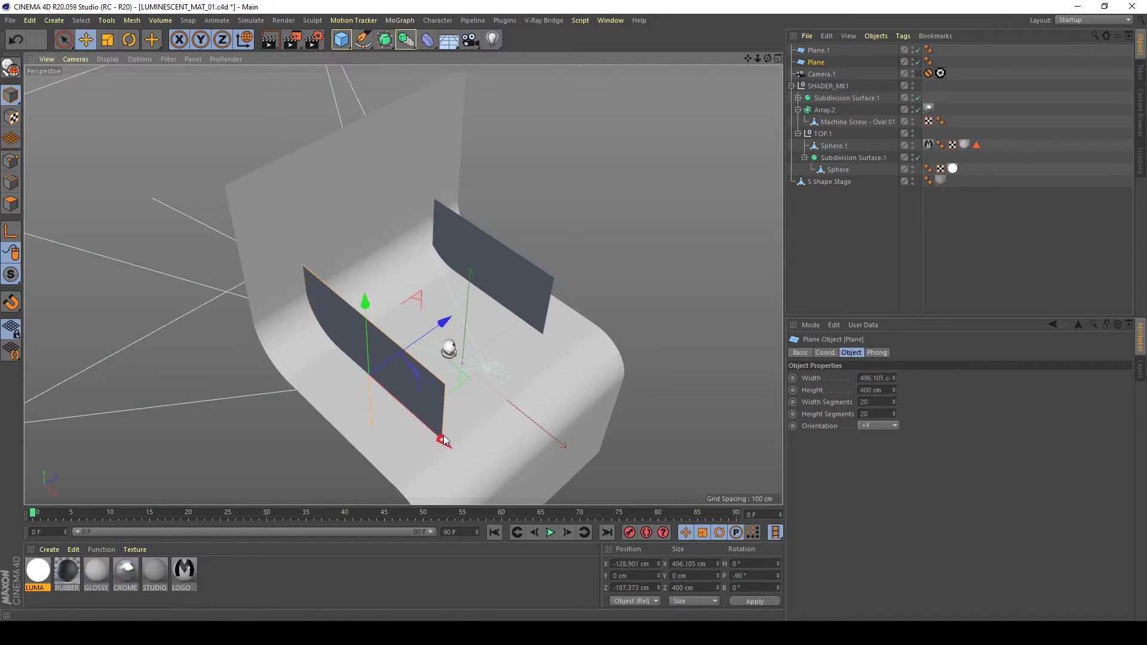
{"action": "left_click", "coordinate": [494, 335]}
{"action": "left_click", "coordinate": [540, 324]}
{"action": "left_click_drag", "start_coordinate": [544, 336], "coordinate": [565, 346]}
{"action": "left_click", "coordinate": [990, 269]}
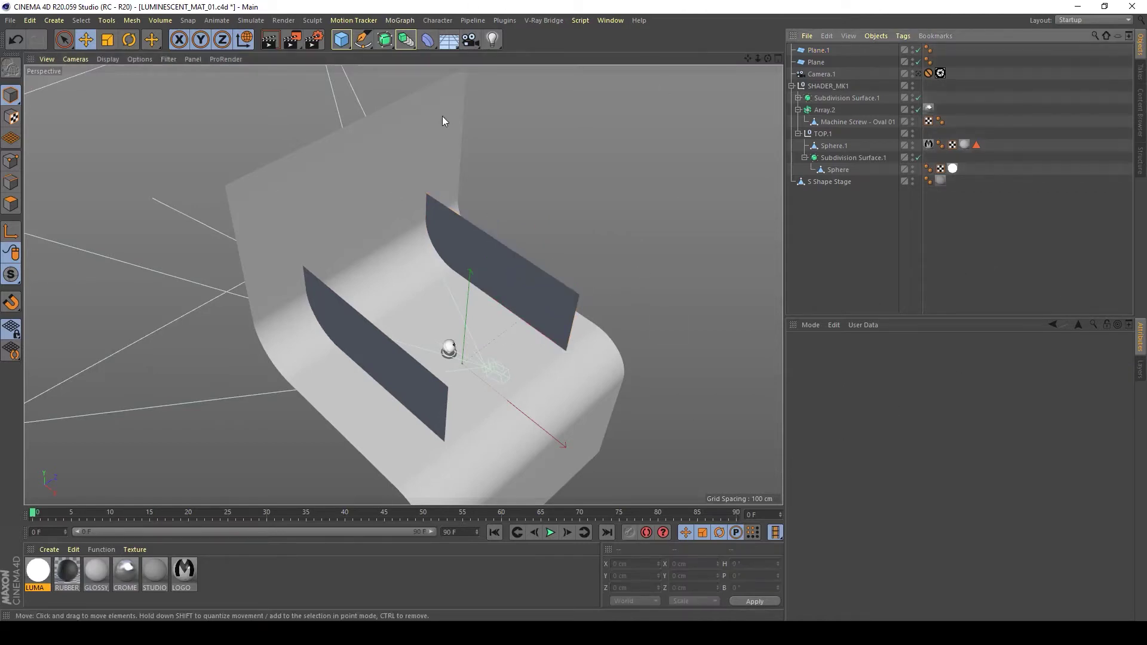
{"action": "left_click", "coordinate": [917, 73]}
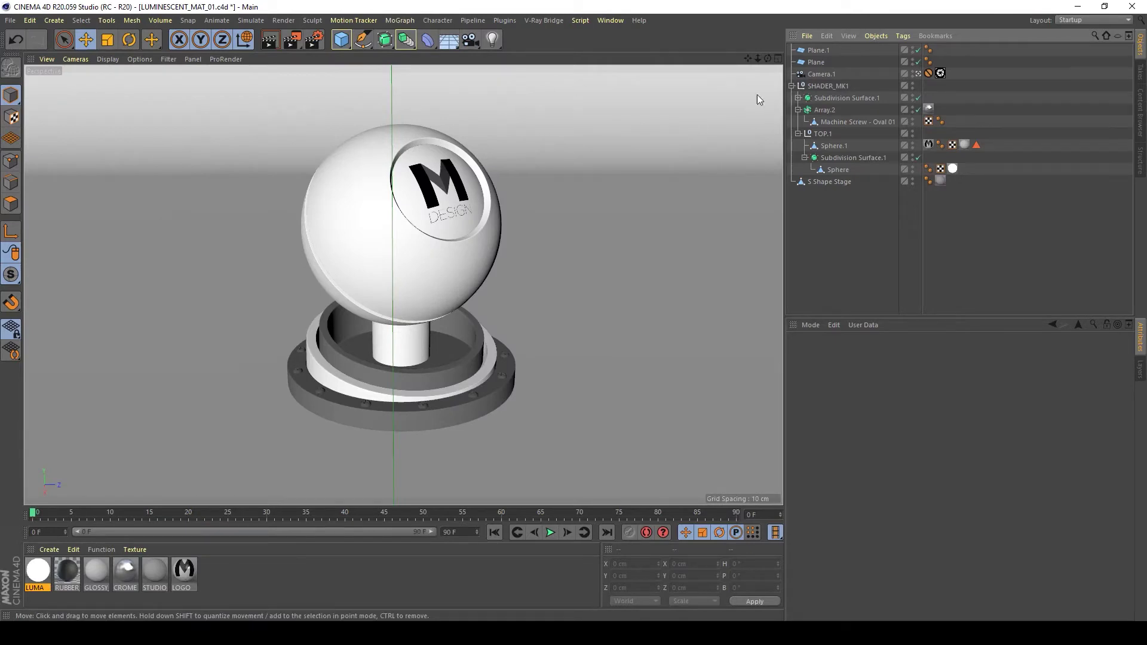
- Open LUMA in the Material Editor and lower the luminosity transparency amount to 0%
{"action": "double_click", "coordinate": [39, 573]}
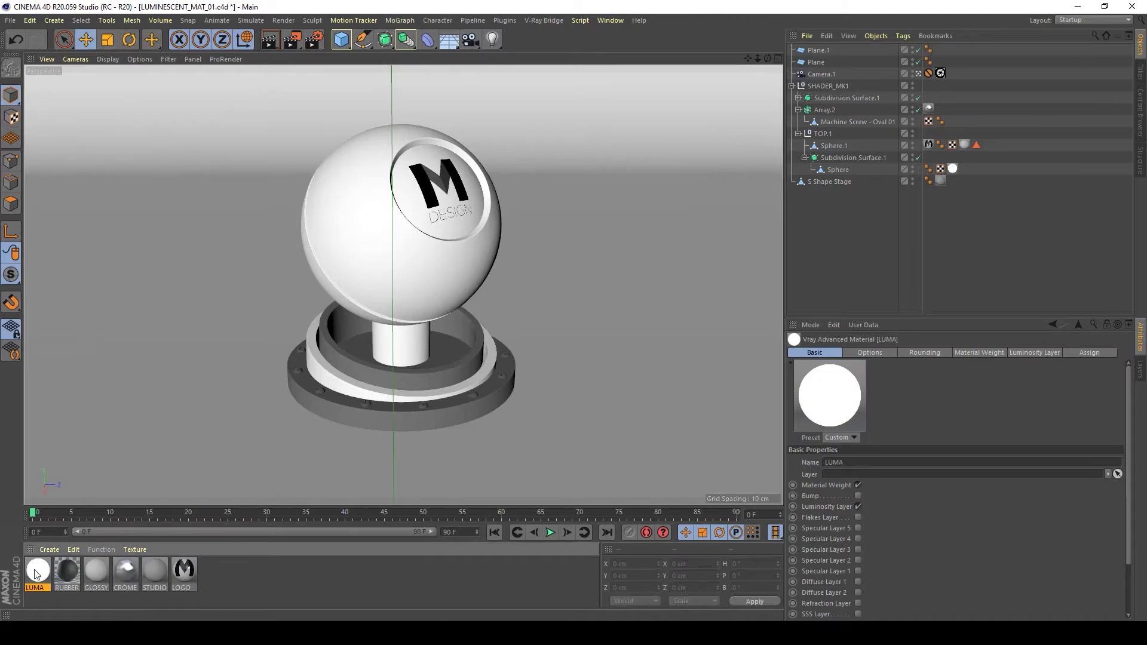
{"action": "left_click_drag", "start_coordinate": [281, 80], "coordinate": [620, 100]}
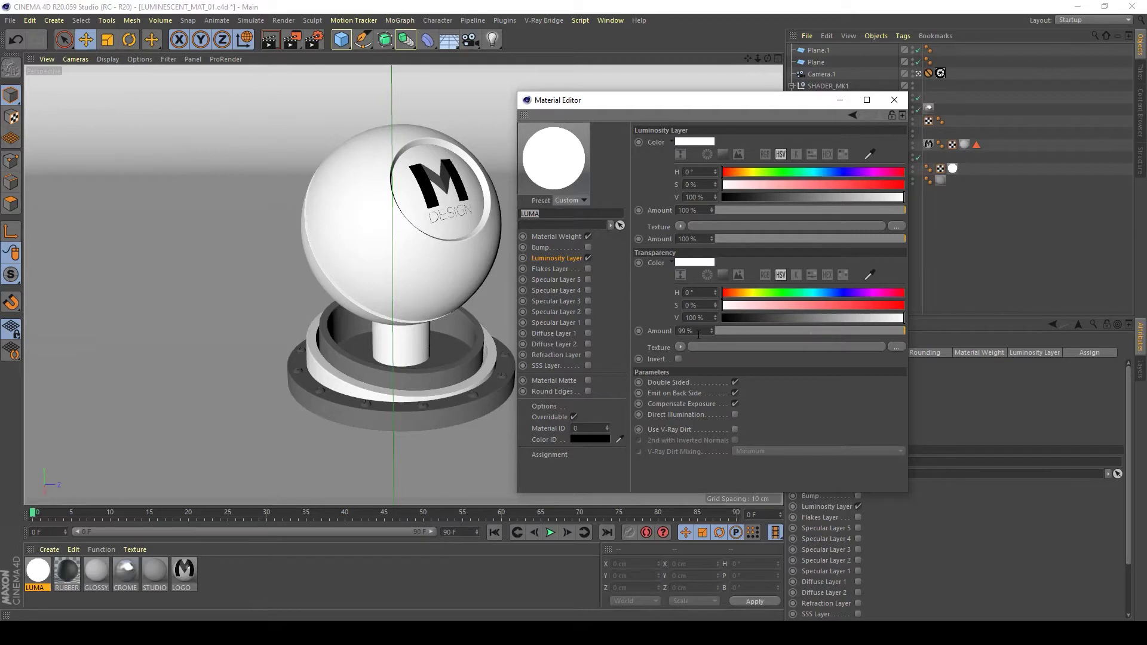
{"action": "left_click_drag", "start_coordinate": [714, 106], "coordinate": [791, 96]}
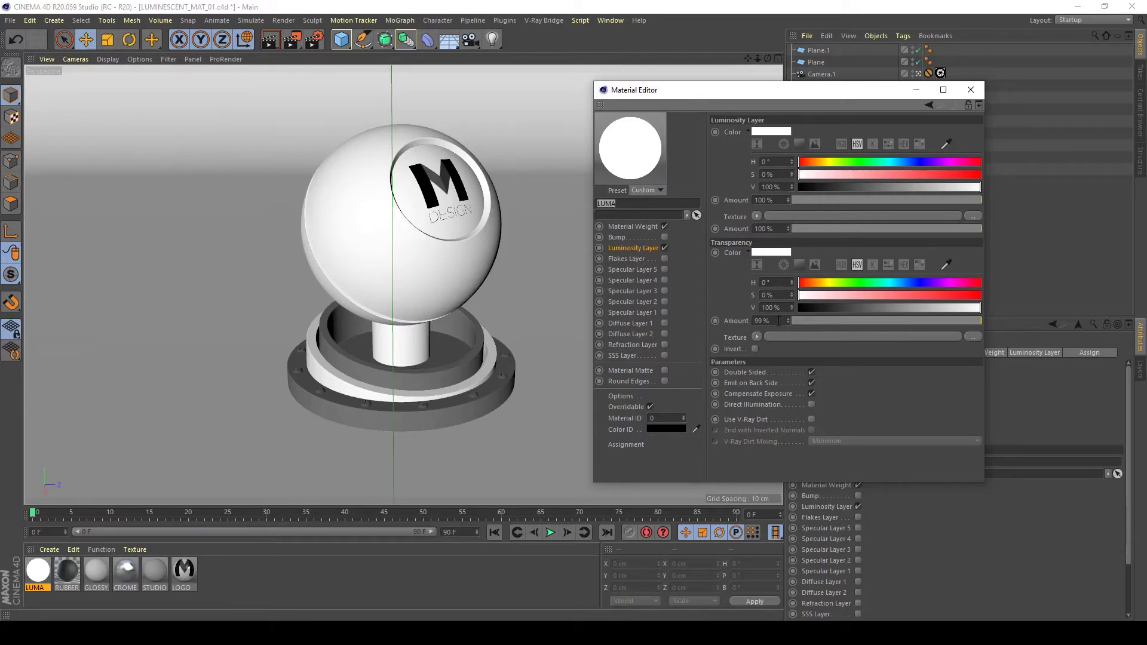
{"action": "left_click_drag", "start_coordinate": [851, 321], "coordinate": [506, 283]}
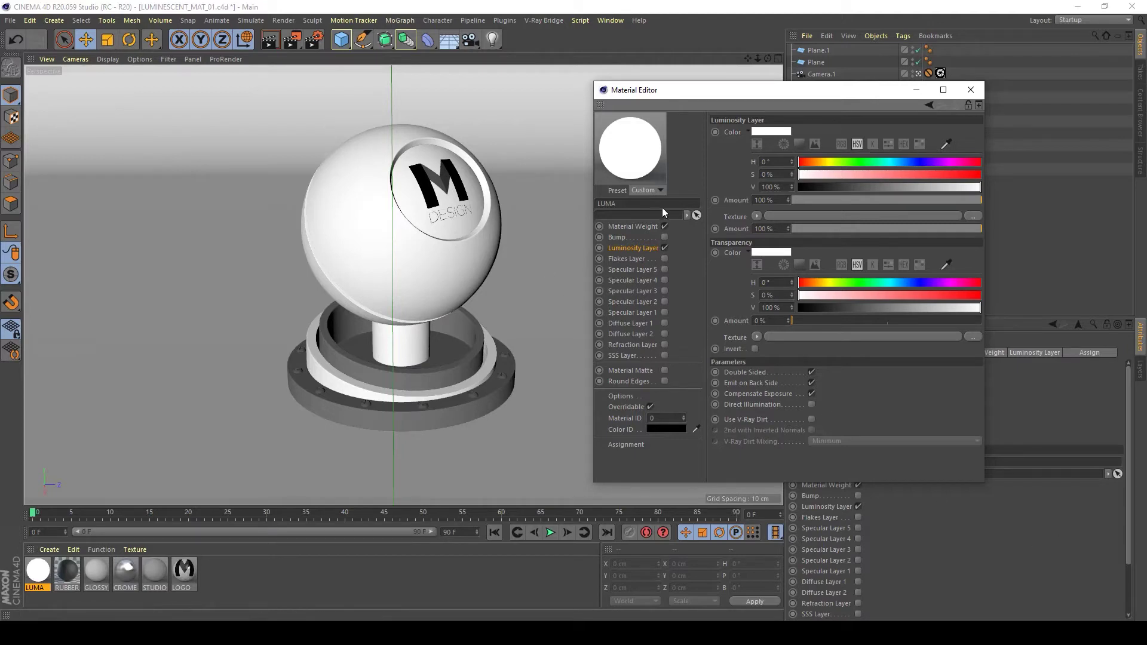
{"action": "left_click", "coordinate": [341, 39]}
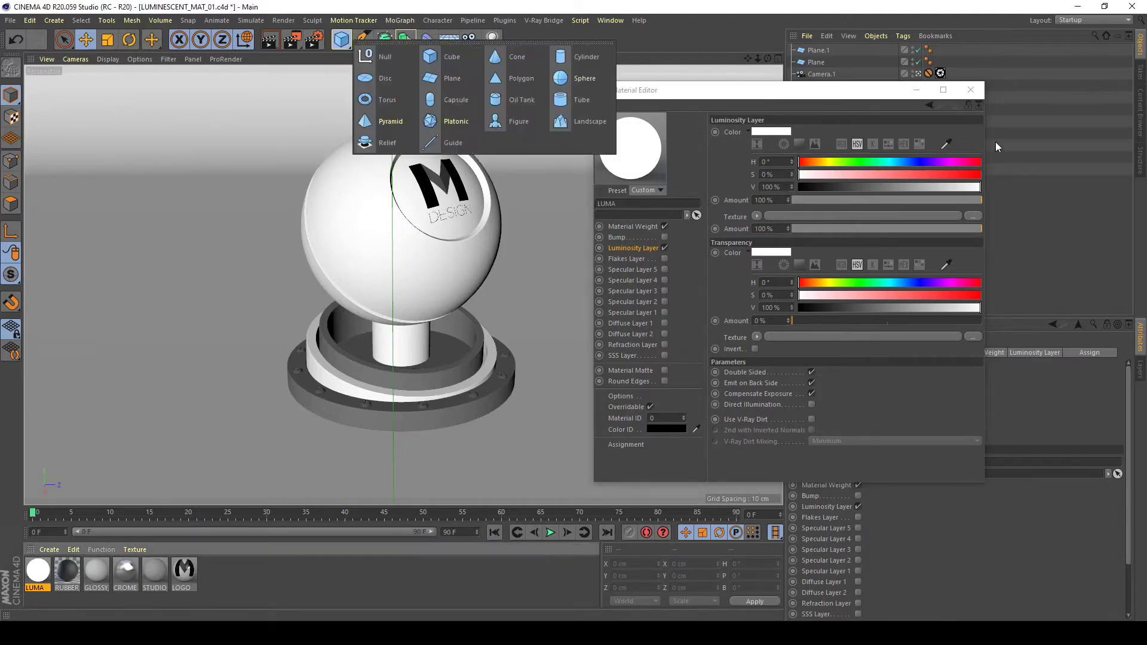
{"action": "left_click", "coordinate": [1079, 177]}
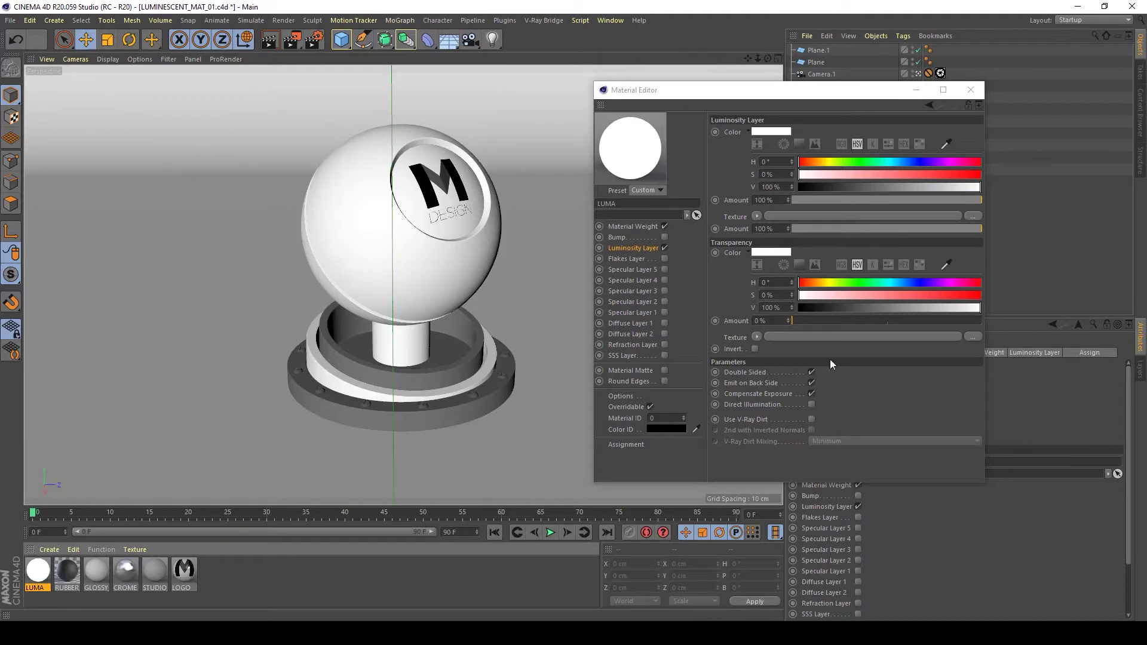
{"action": "left_click", "coordinate": [916, 89]}
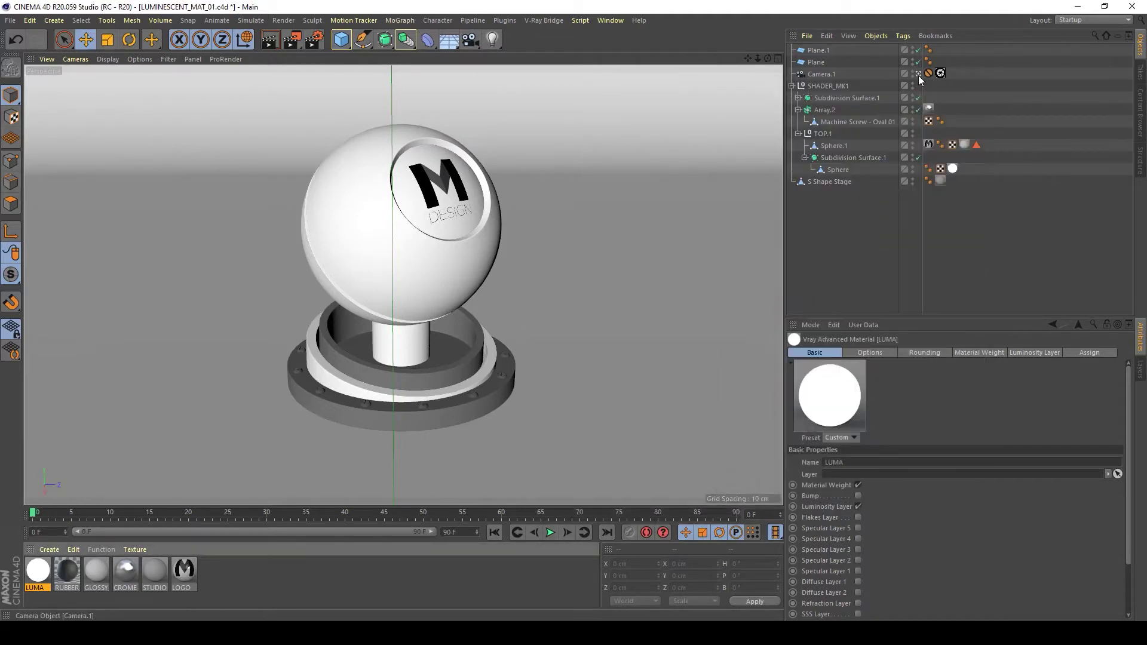
{"action": "left_click", "coordinate": [916, 74]}
{"action": "left_click_drag", "start_coordinate": [526, 327], "coordinate": [291, 272], "text": "alt"}
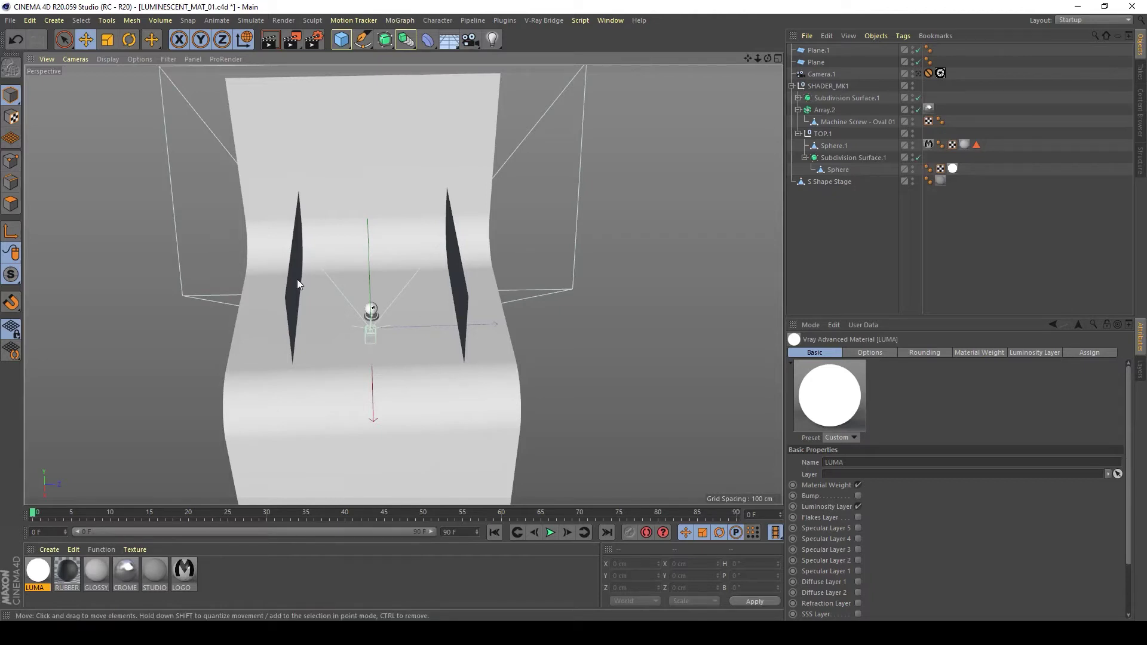
{"action": "mouse_move", "coordinate": [297, 282]}
{"action": "left_mouse_down", "text": "alt"}
{"action": "mouse_move", "coordinate": [276, 283]}
{"action": "mouse_move", "coordinate": [290, 279]}
{"action": "left_mouse_up", "text": "alt"}
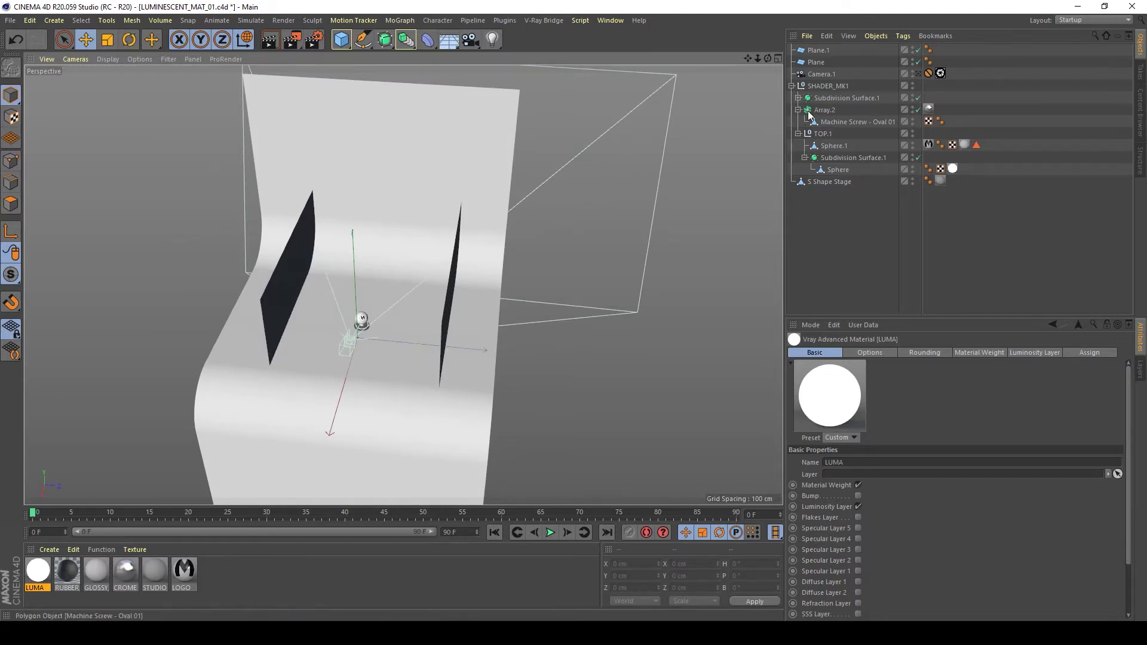
{"action": "left_click", "coordinate": [919, 73]}
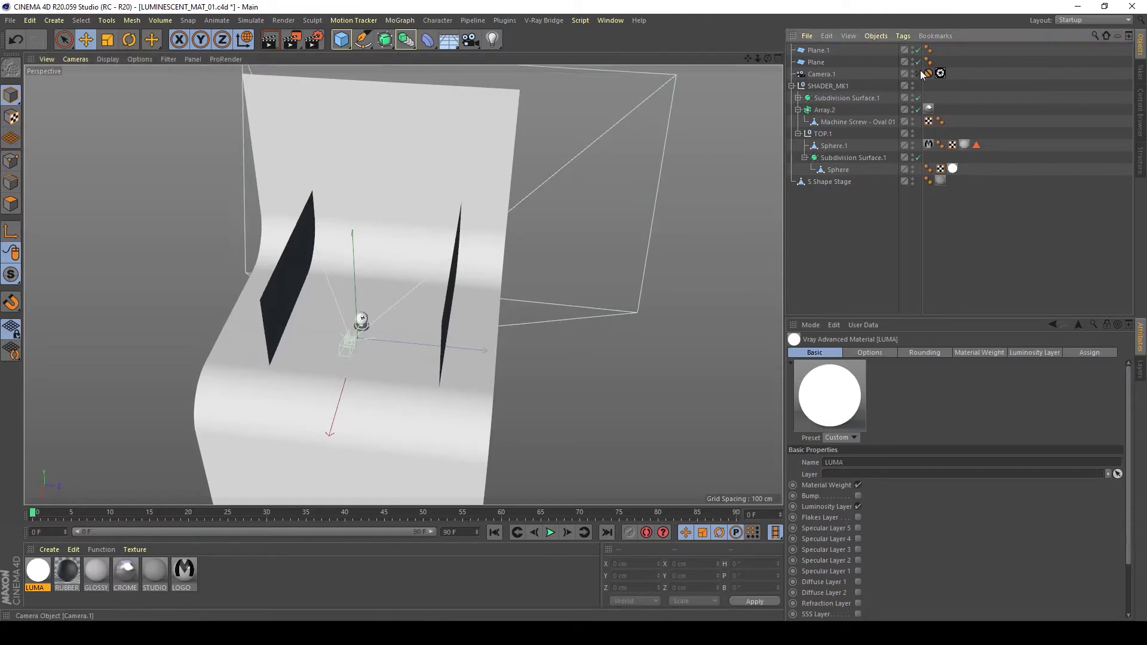
- Open the LUMA material in the Material Editor and move the window aside
{"action": "double_click", "coordinate": [40, 572]}
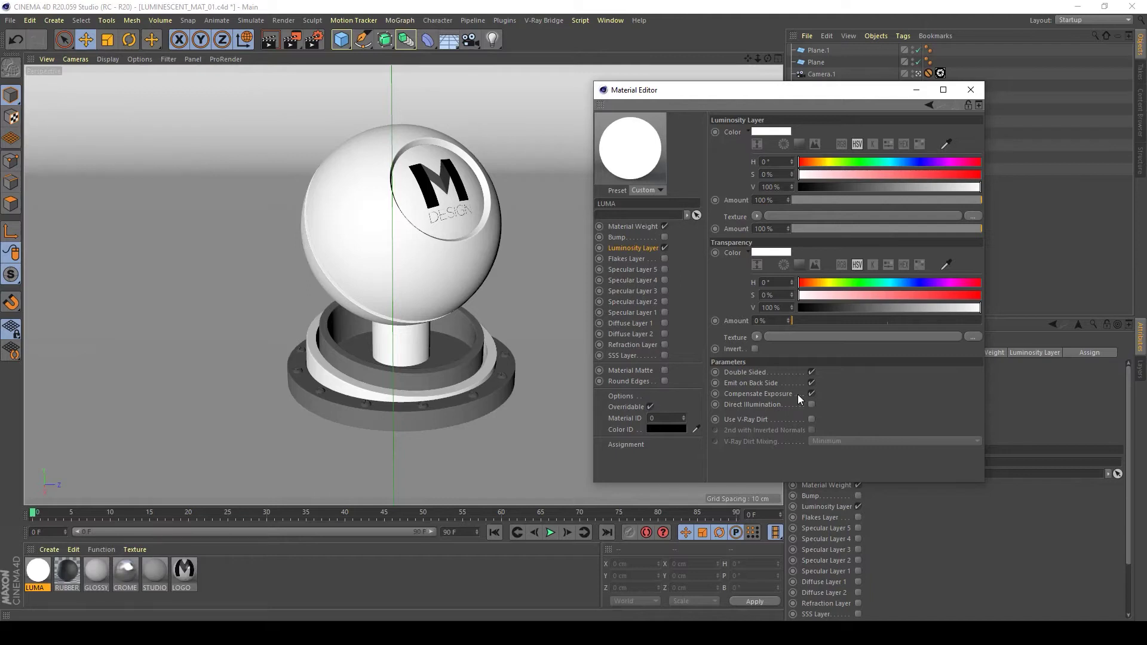
{"action": "left_click_drag", "start_coordinate": [843, 89], "coordinate": [767, 137]}
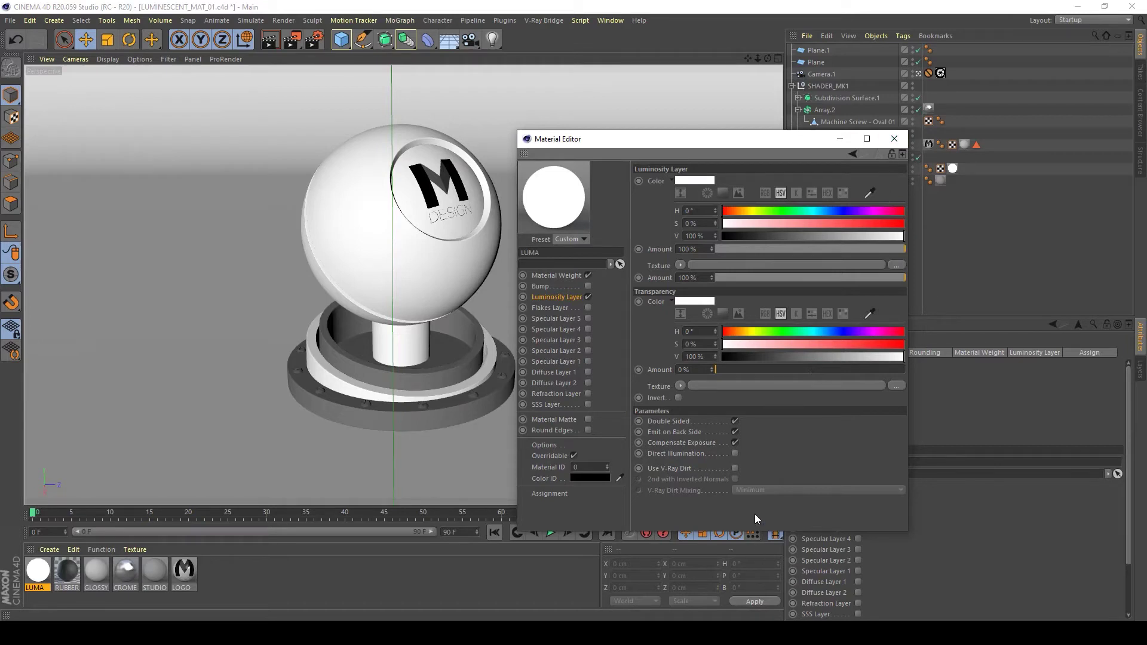
{"action": "left_click", "coordinate": [735, 454]}
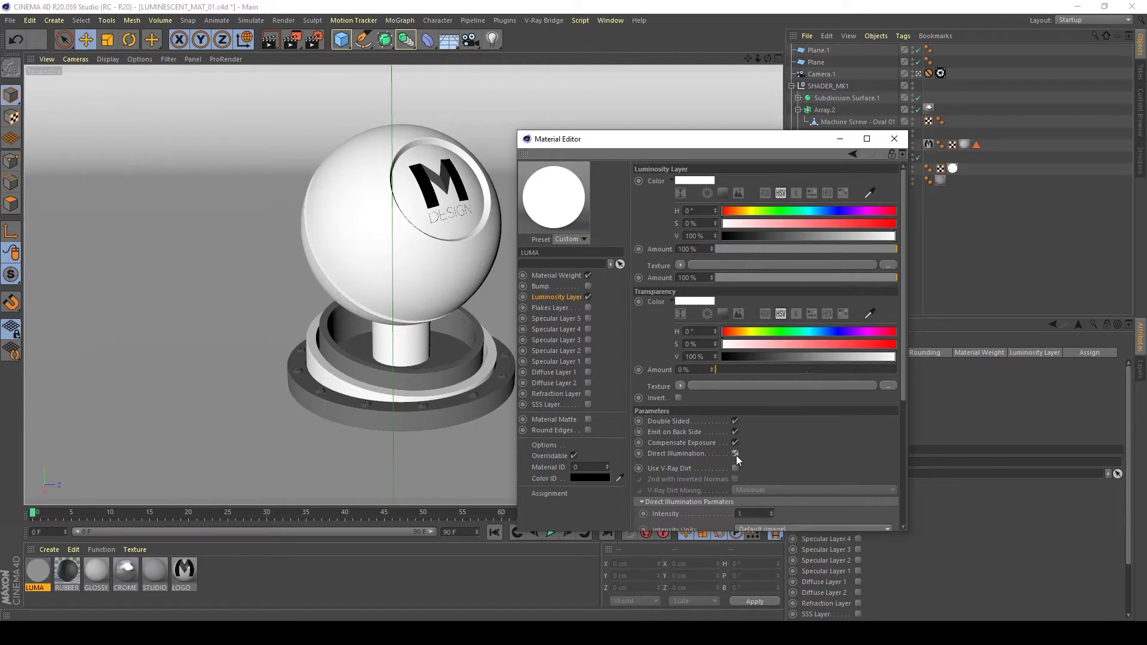
{"action": "left_click_drag", "start_coordinate": [905, 360], "coordinate": [904, 482]}
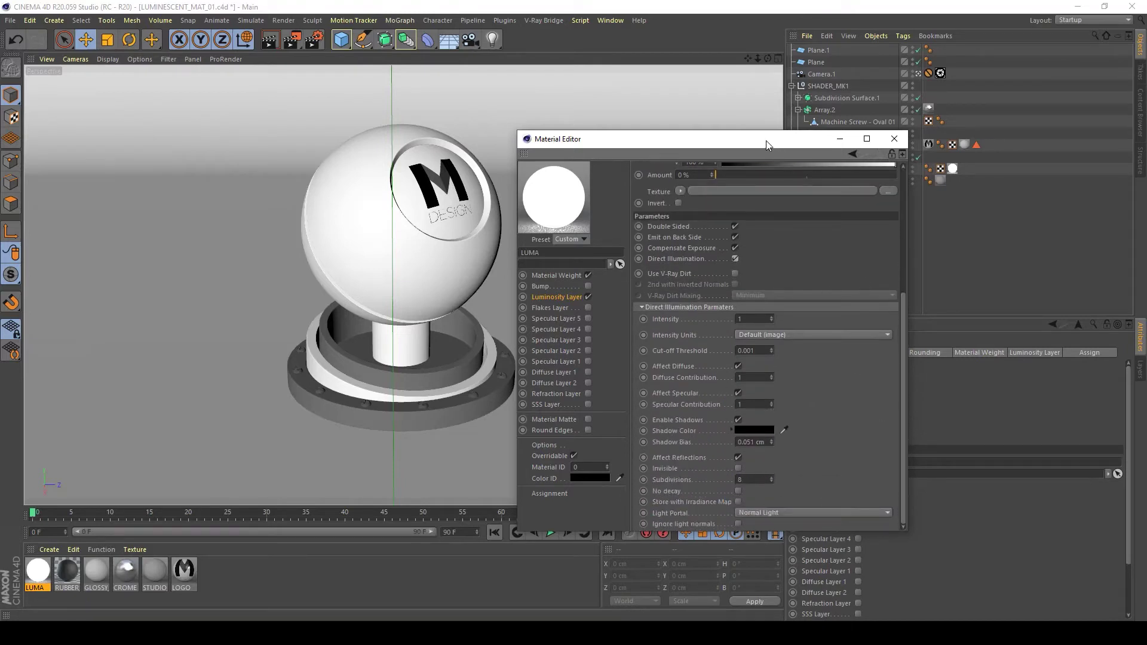
{"action": "left_click_drag", "start_coordinate": [739, 140], "coordinate": [633, 111]}
{"action": "left_click_drag", "start_coordinate": [795, 503], "coordinate": [959, 560]}
{"action": "left_click_drag", "start_coordinate": [788, 110], "coordinate": [890, 46]}
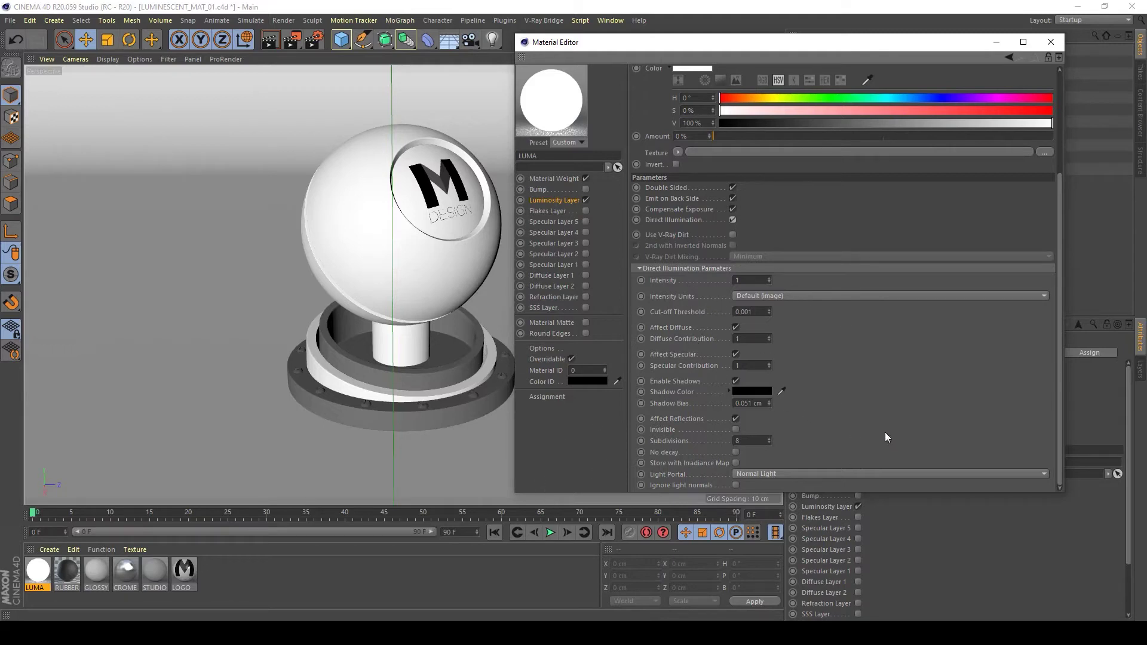
{"action": "left_click", "coordinate": [732, 221]}
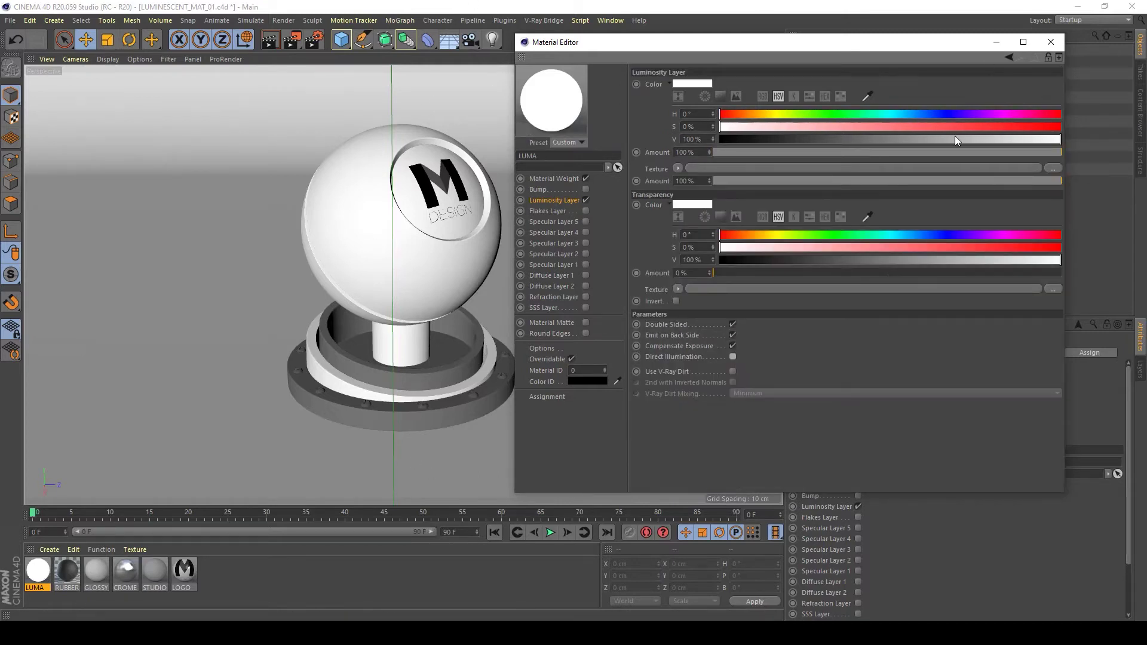
- Open the V-Ray Bridge render settings and browse the DMC Sampler, GI and Caustics tabs
{"action": "left_click", "coordinate": [313, 39]}
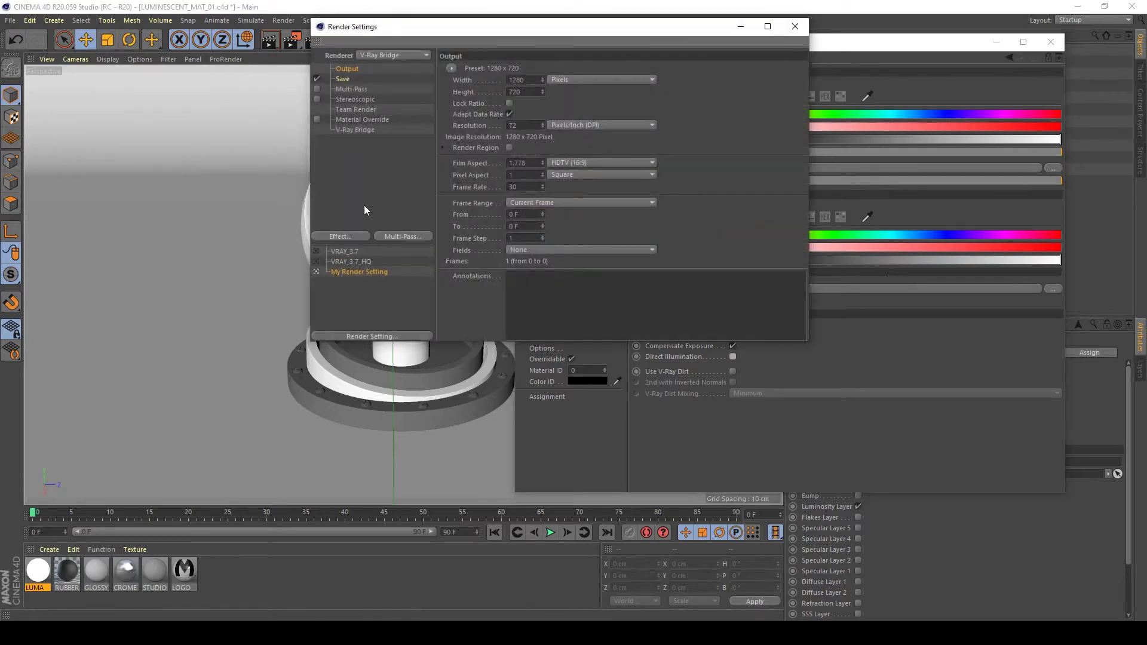
{"action": "left_click", "coordinate": [355, 130]}
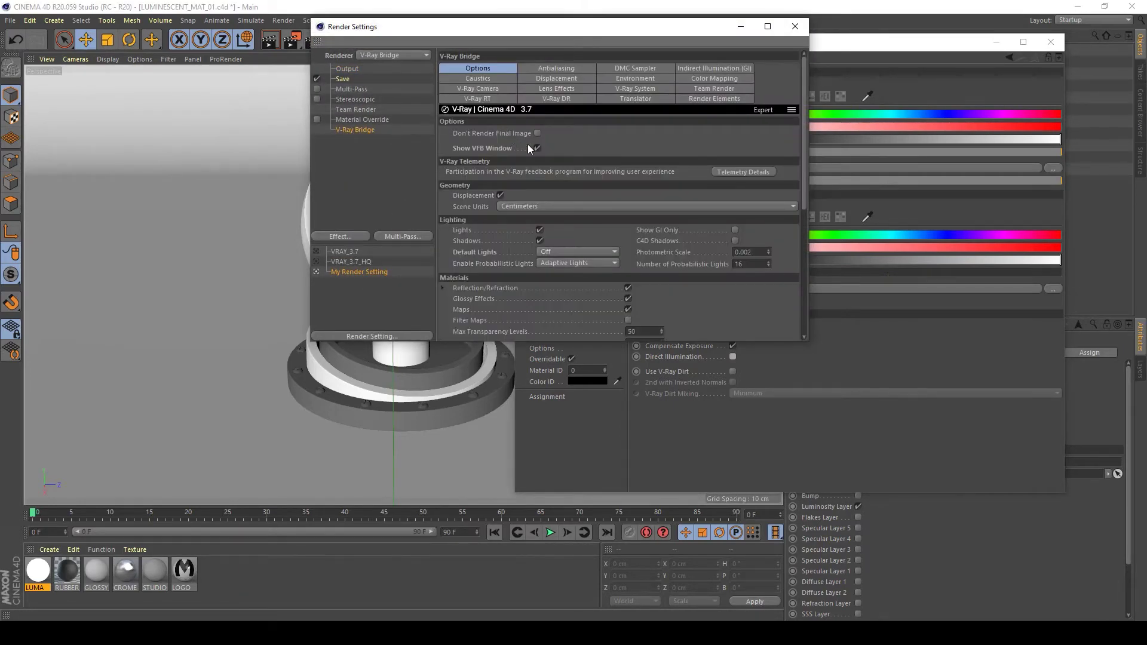
{"action": "left_click", "coordinate": [793, 27]}
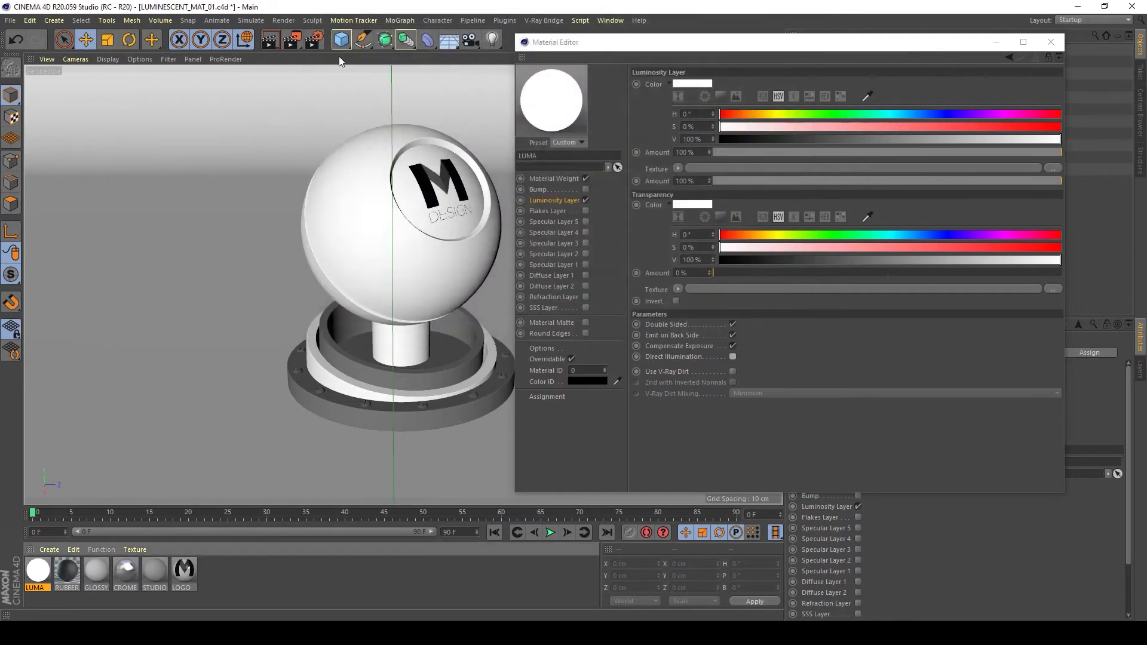
{"action": "left_click", "coordinate": [315, 40]}
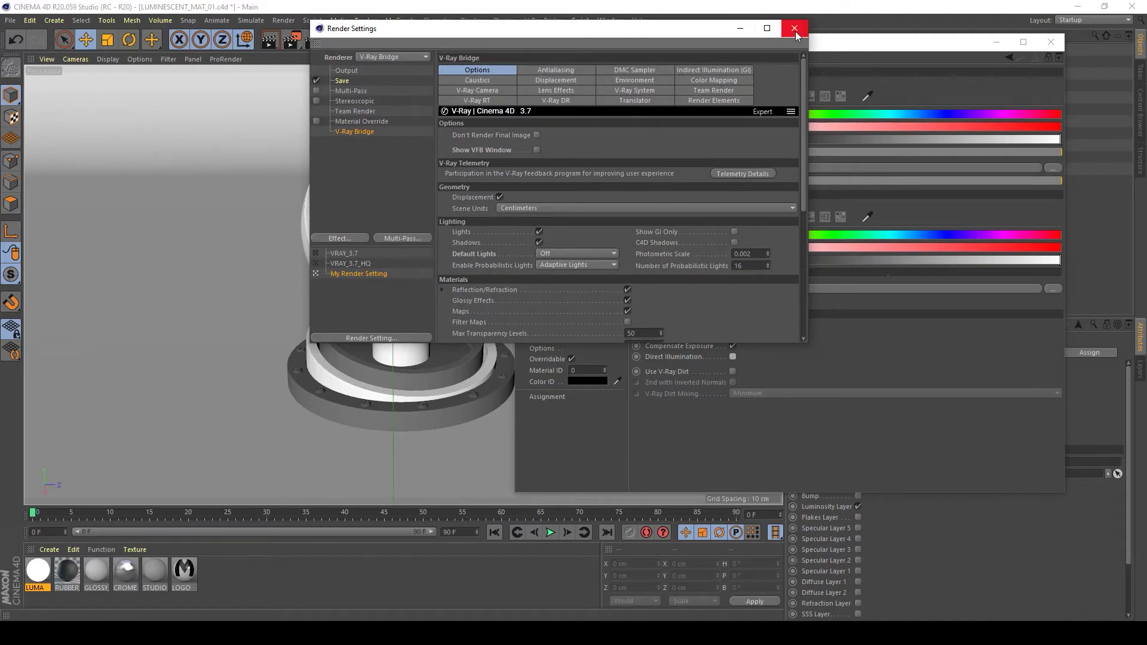
{"action": "left_click", "coordinate": [634, 70]}
{"action": "left_click", "coordinate": [701, 70]}
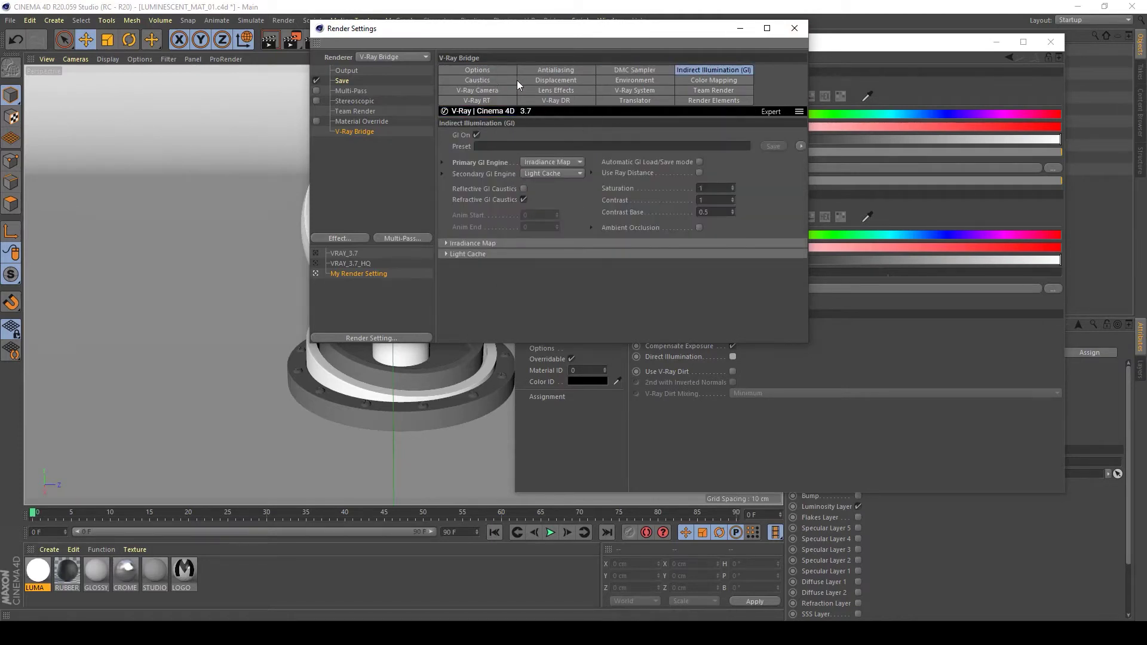
{"action": "left_click", "coordinate": [477, 81]}
- Set the Antialiasing sampler type to Bucket and review its filter and bucket options
{"action": "left_click", "coordinate": [551, 72]}
{"action": "left_click", "coordinate": [554, 136]}
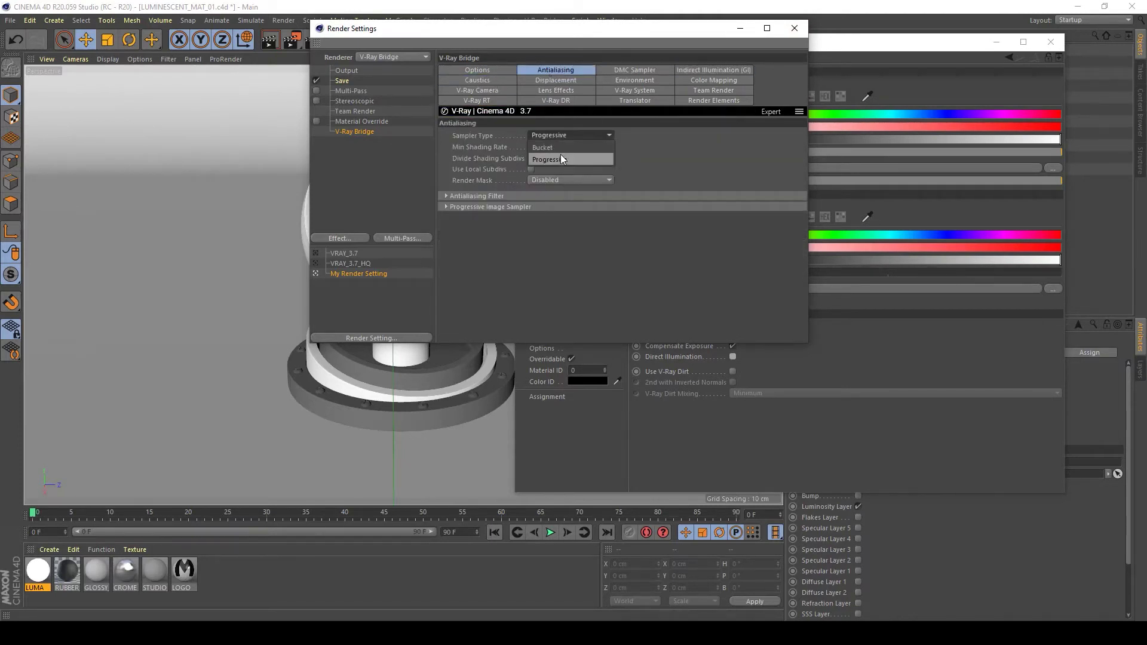
{"action": "left_click", "coordinate": [557, 149]}
{"action": "left_click", "coordinate": [502, 196]}
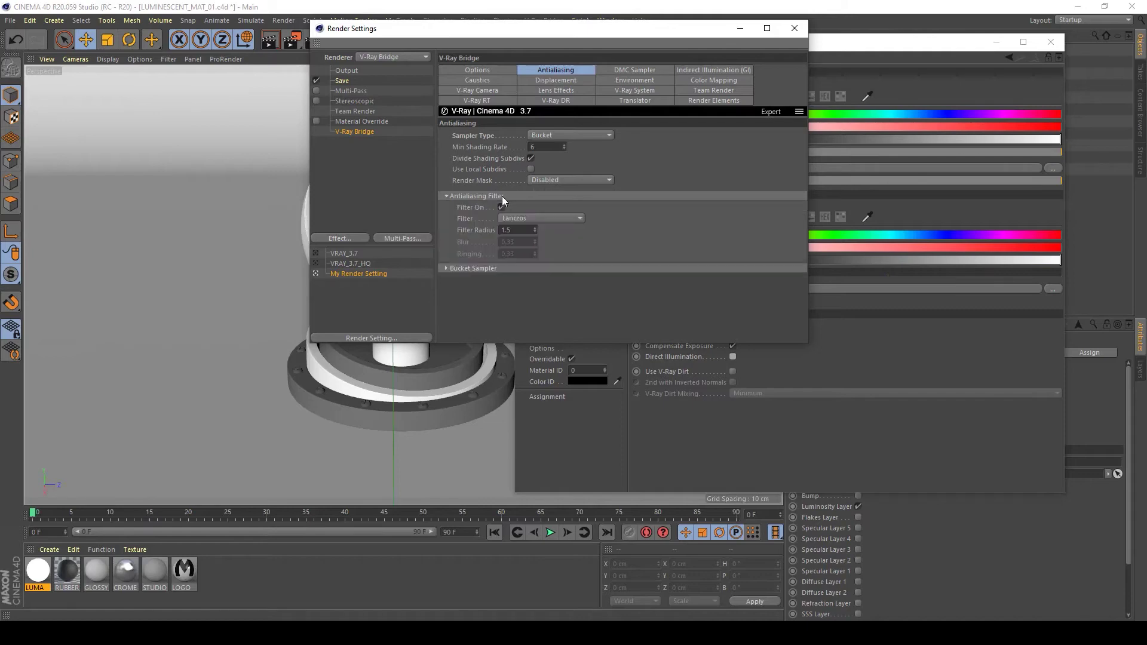
{"action": "left_click", "coordinate": [500, 270]}
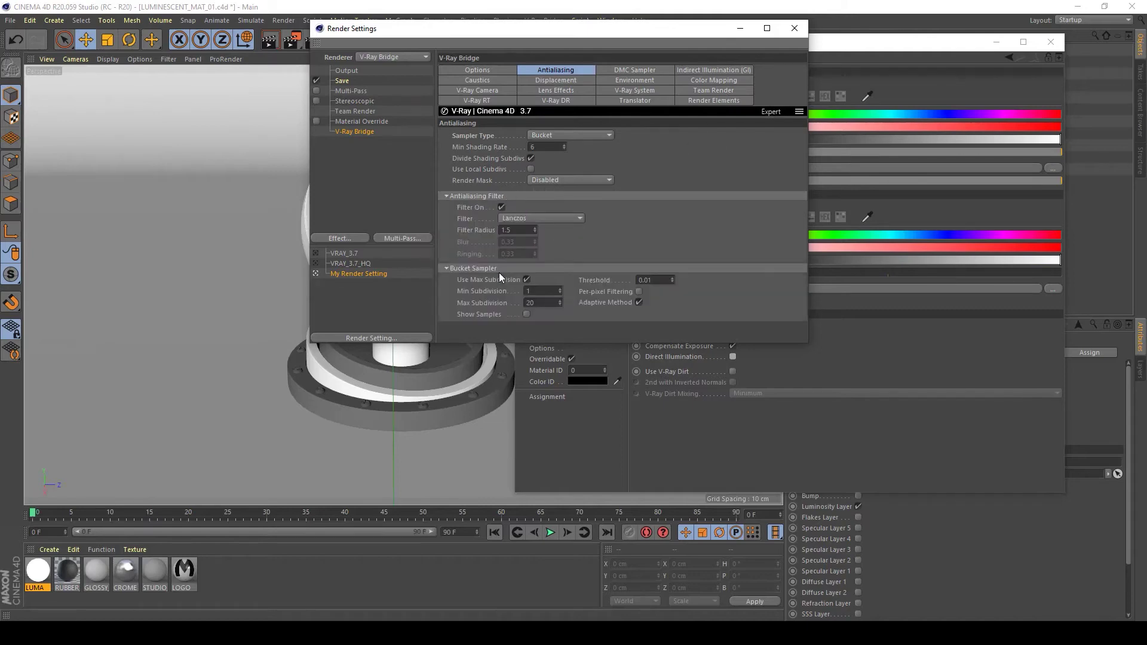
{"action": "left_click", "coordinate": [793, 28]}
- Render the camera view with V-Ray and zoom in on the glowing LUMA sphere
{"action": "left_click", "coordinate": [297, 39]}
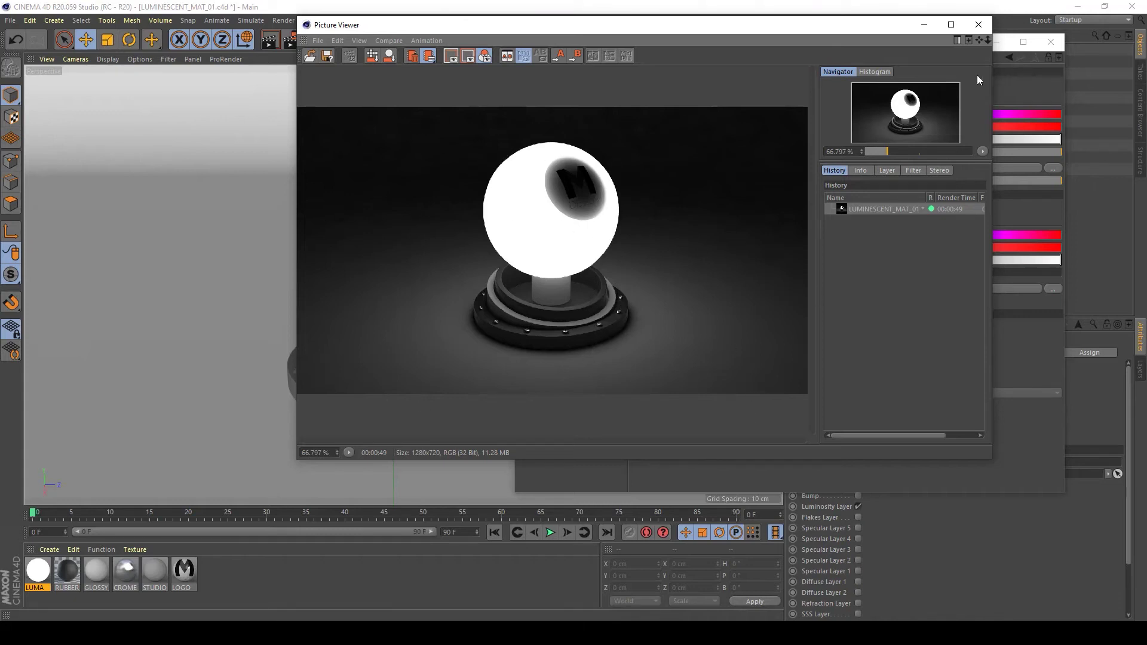
{"action": "scroll", "coordinate": [591, 200], "scroll_direction": "up", "scroll_amount": 1}
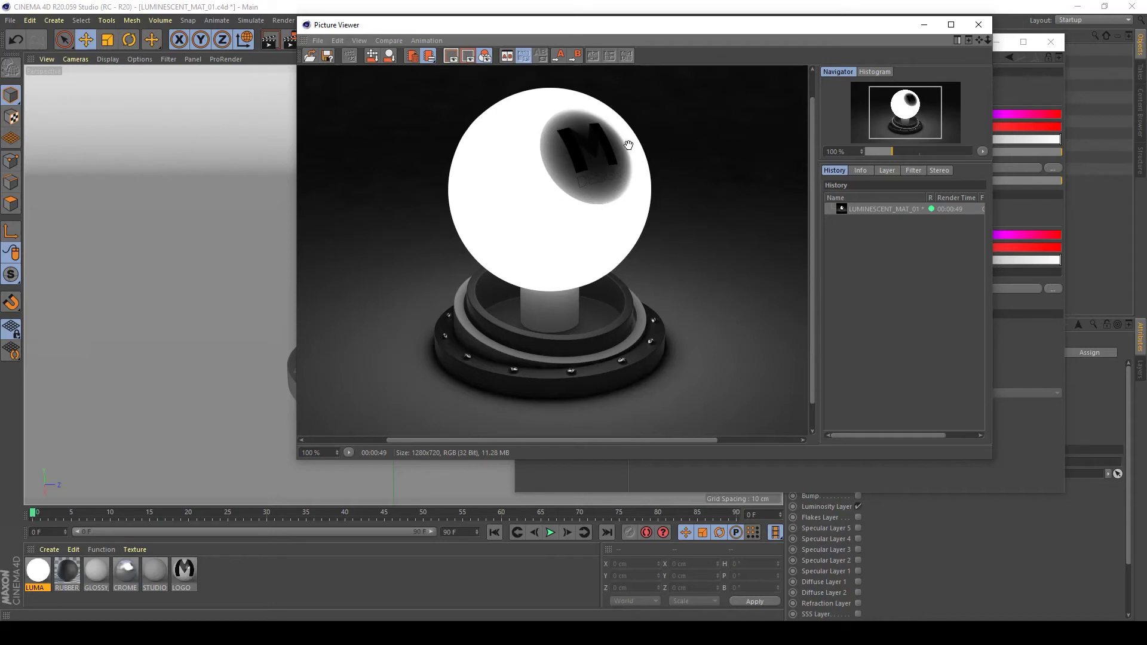
{"action": "left_click_drag", "start_coordinate": [704, 233], "coordinate": [716, 217]}
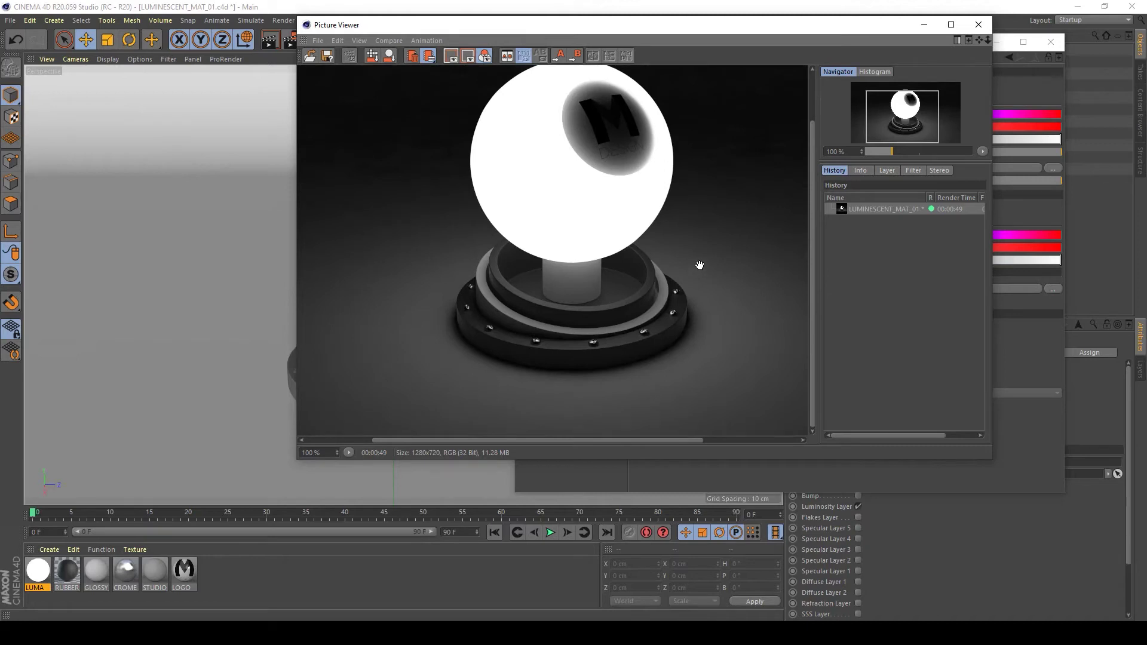
{"action": "scroll", "coordinate": [800, 276], "scroll_direction": "down", "scroll_amount": 2}
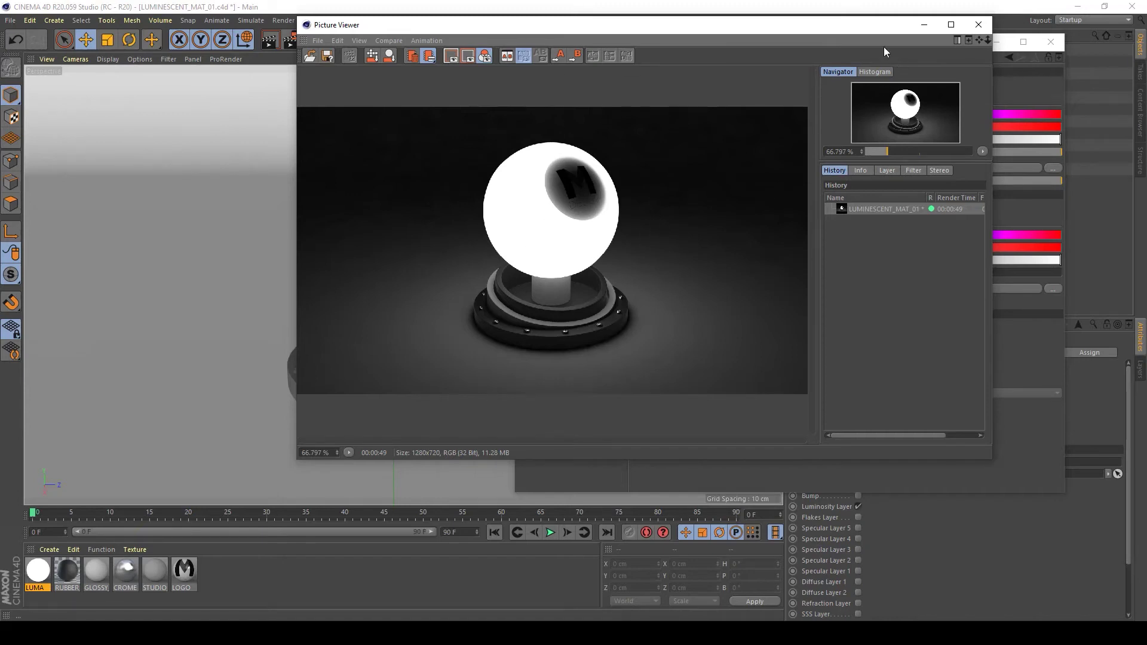
- Enable Direct Illumination on the LUMA material and render the scene again
{"action": "left_click_drag", "start_coordinate": [716, 22], "coordinate": [569, 56]}
{"action": "left_click", "coordinate": [966, 59]}
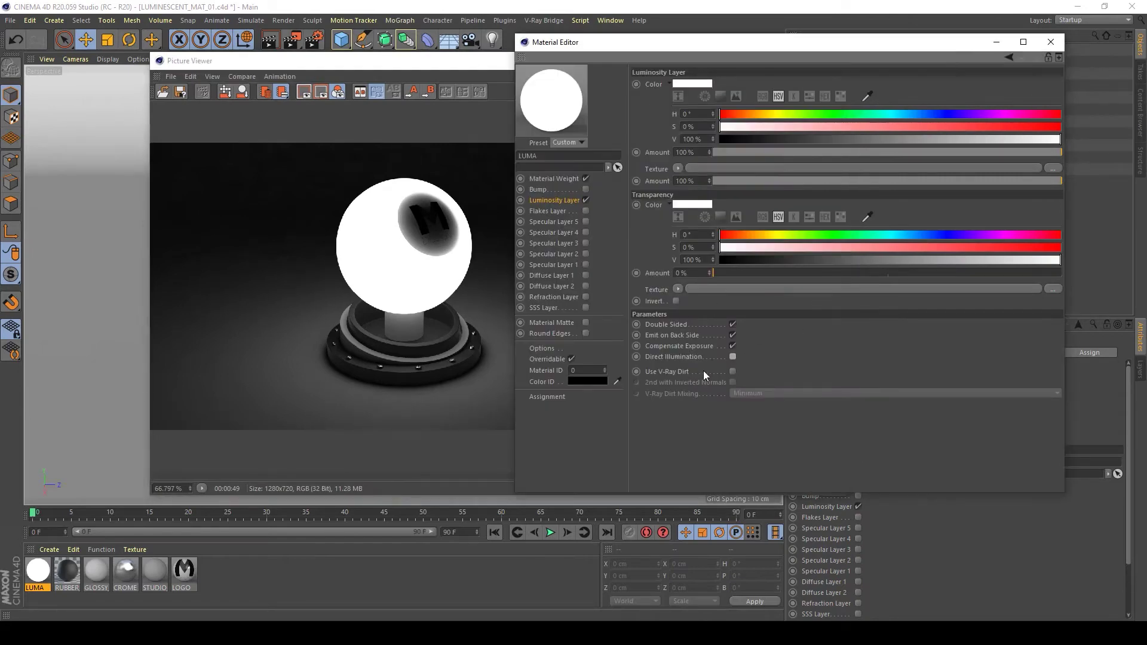
{"action": "left_click", "coordinate": [732, 357]}
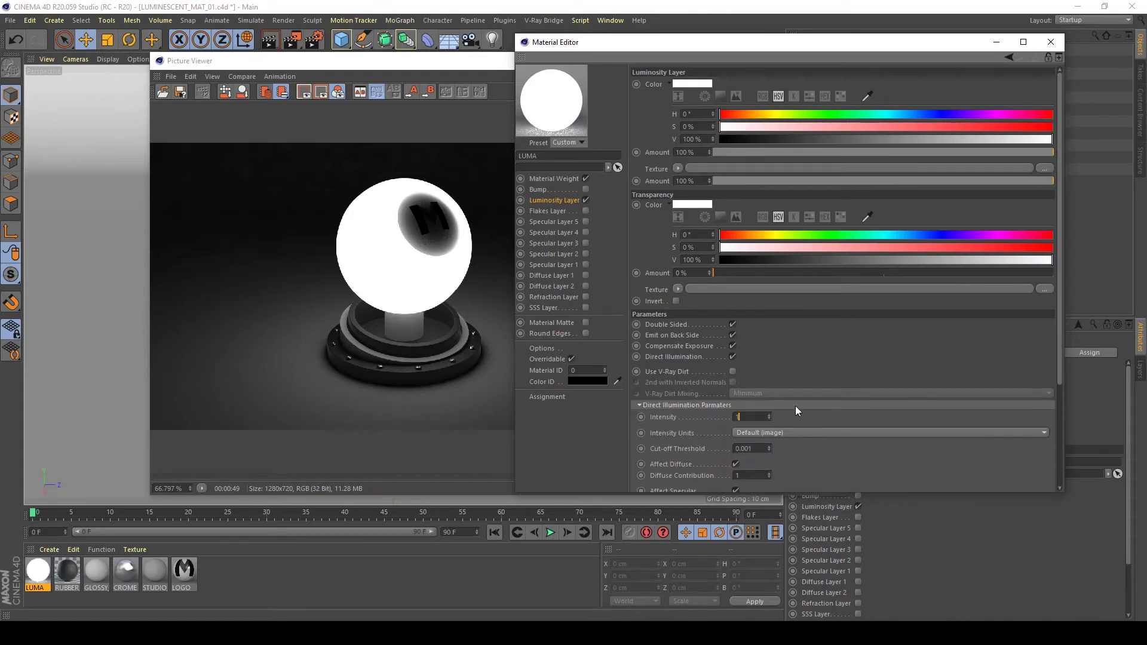
{"action": "left_click_drag", "start_coordinate": [366, 71], "coordinate": [284, 65]}
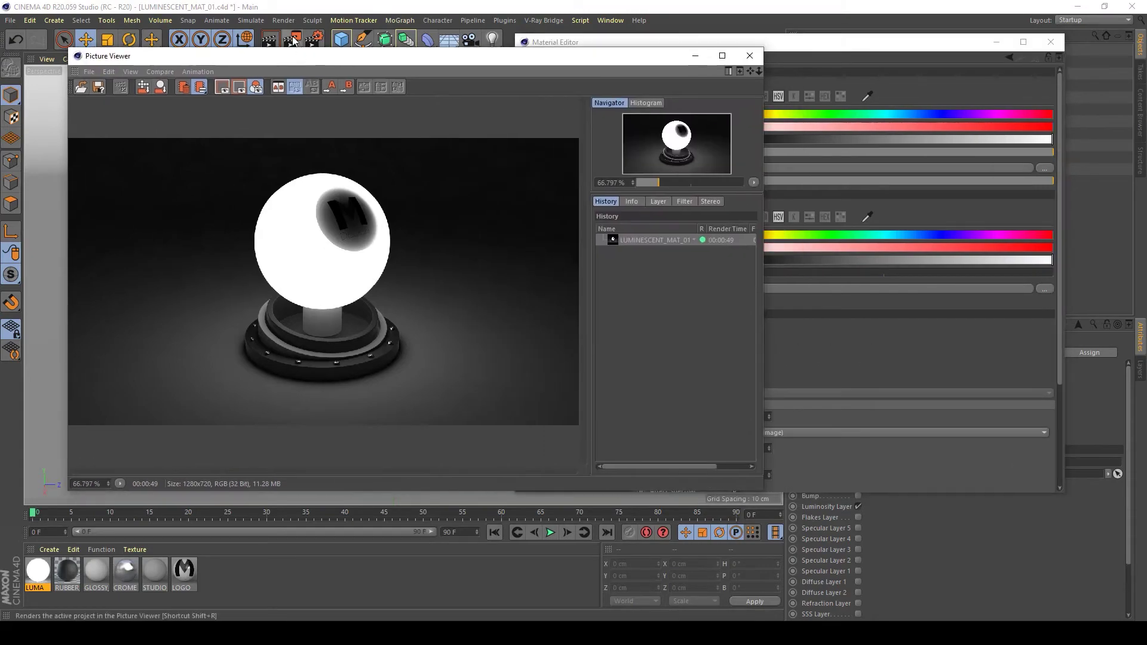
{"action": "left_click", "coordinate": [293, 40]}
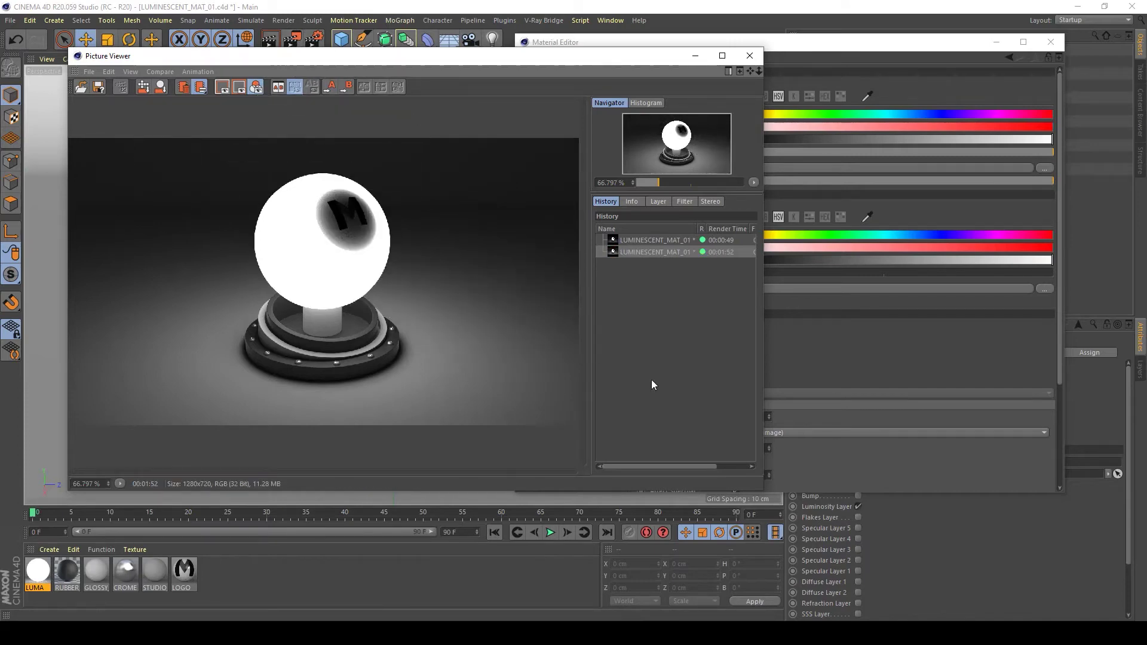
- Bring the Picture Viewer forward and dismiss the V-Ray Bridge menu without choosing anything
{"action": "left_click_drag", "start_coordinate": [757, 45], "coordinate": [791, 62]}
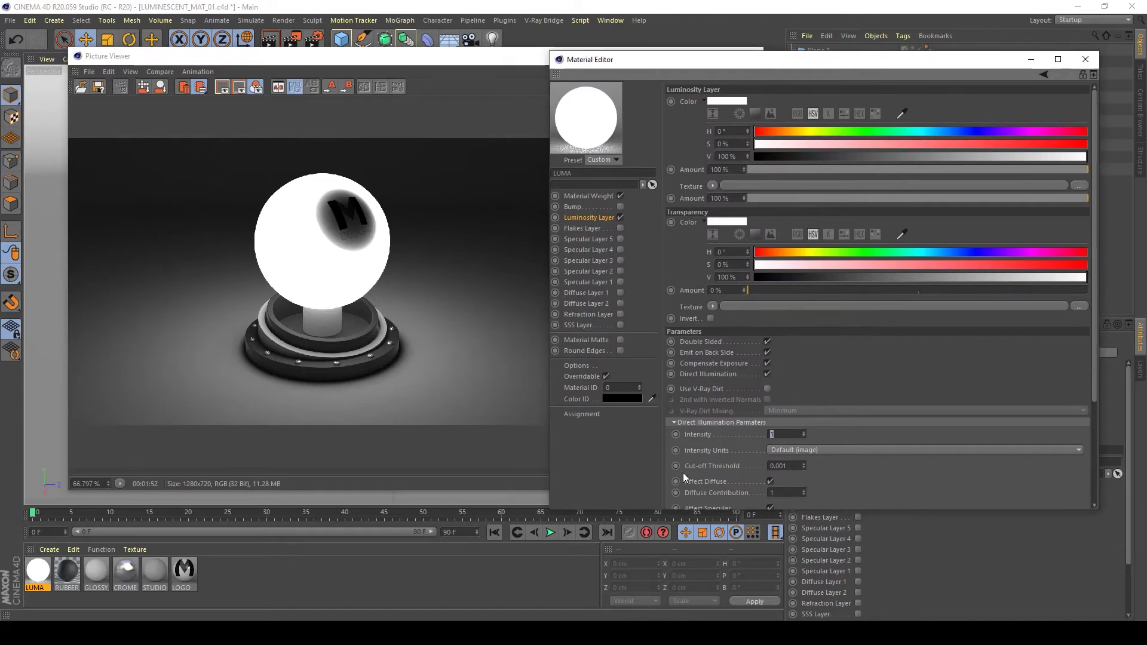
{"action": "left_click", "coordinate": [466, 331]}
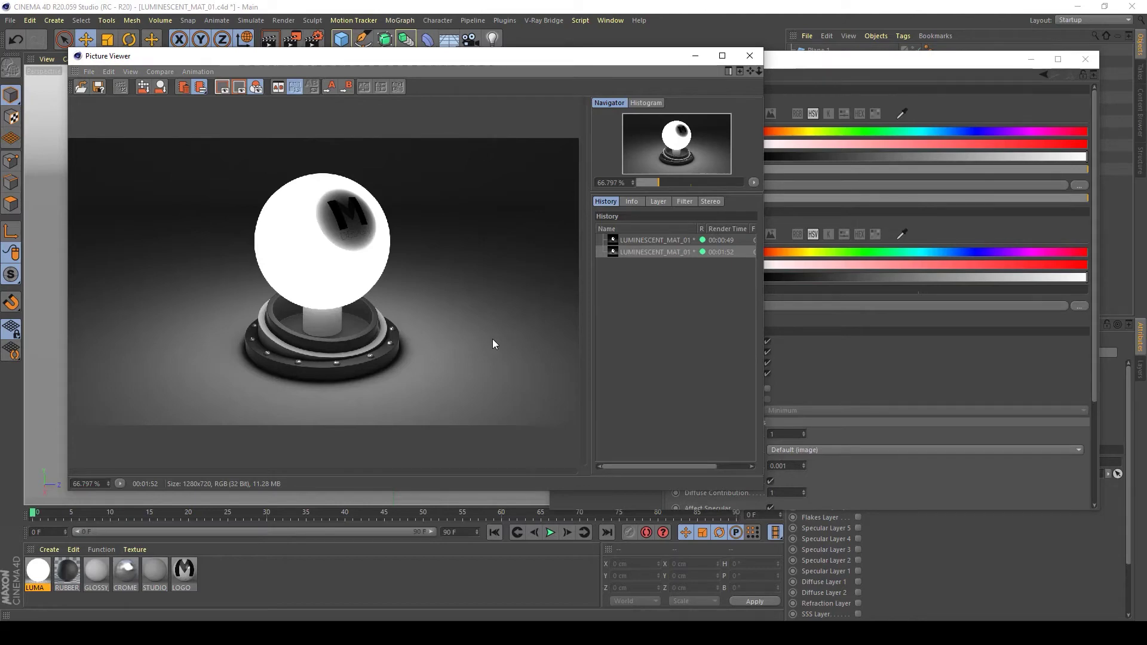
{"action": "left_click", "coordinate": [540, 21]}
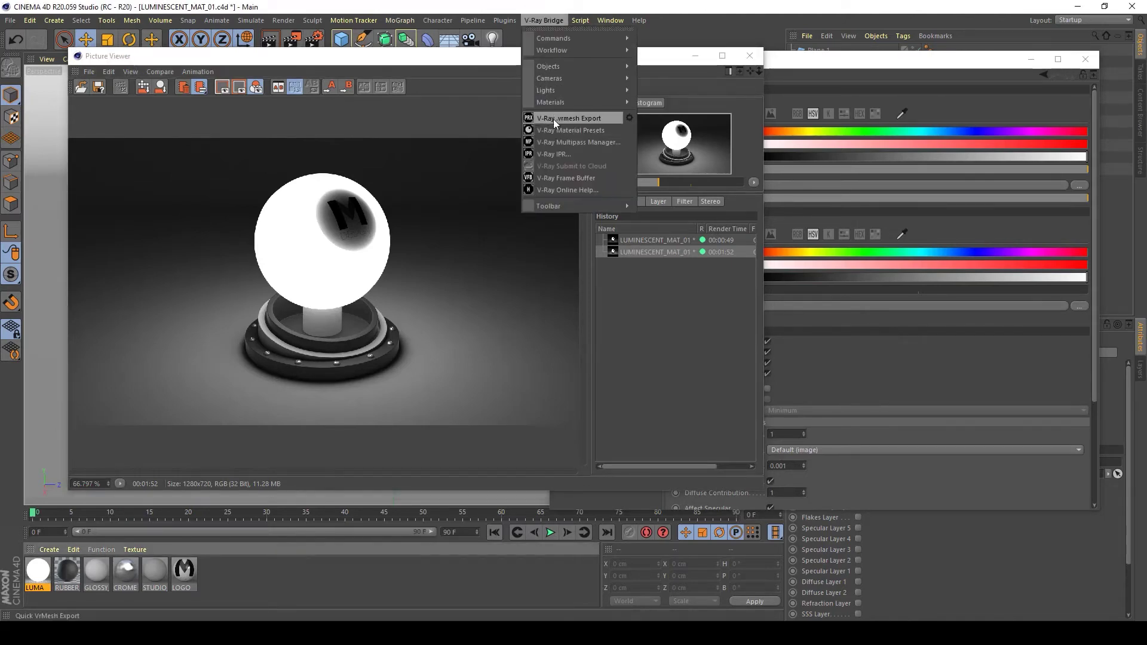
{"action": "mouse_move", "coordinate": [567, 89]}
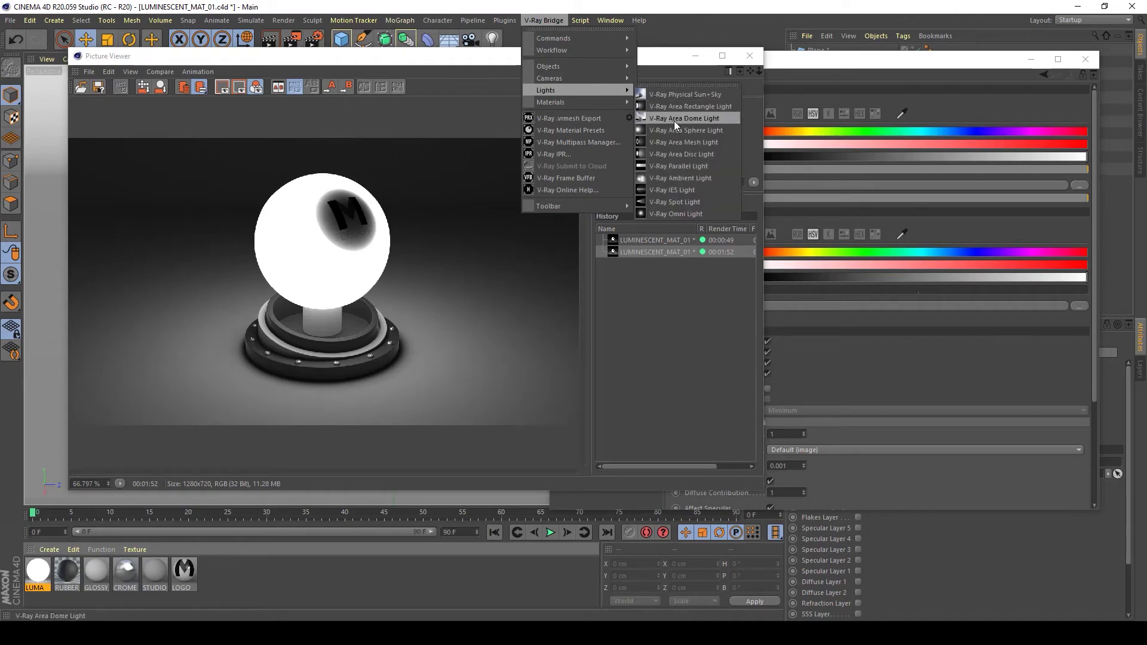
{"action": "left_click", "coordinate": [677, 142]}
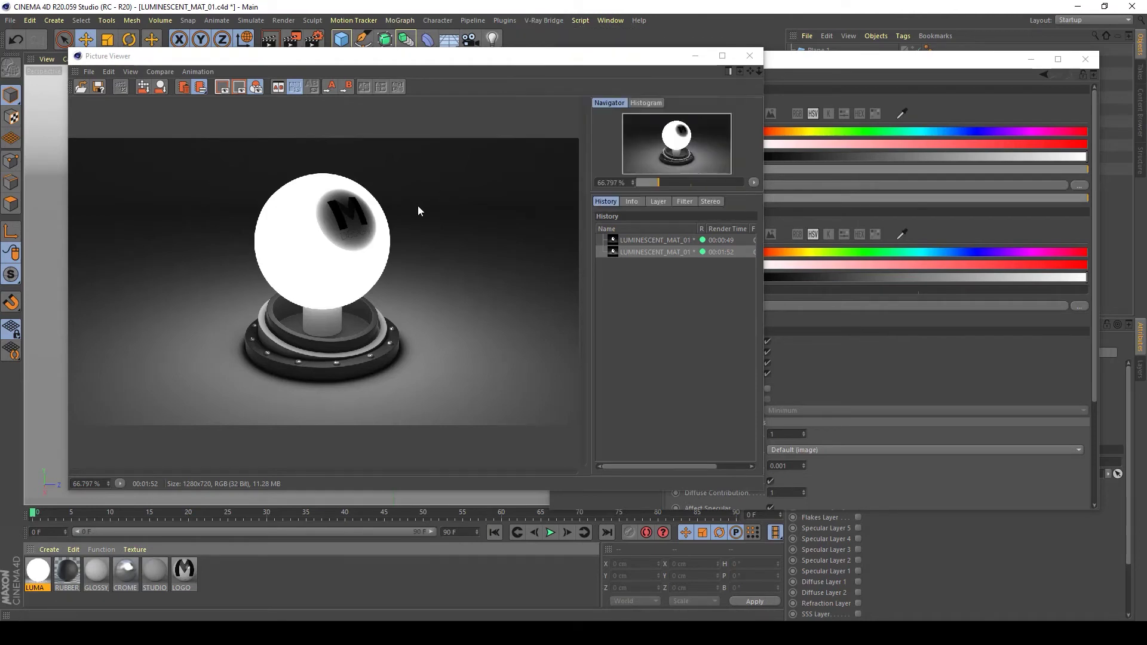
- Flip between the 49-second and 1:52 renders in history, ending on the newer one
{"action": "left_click", "coordinate": [636, 239]}
{"action": "key", "text": "Down"}
{"action": "key", "text": "Up"}
{"action": "key", "text": "Down"}
{"action": "key", "text": "Up"}
{"action": "key", "text": "Down"}
{"action": "key", "text": "Up"}
{"action": "key", "text": "Down"}
{"action": "key", "text": "Up"}
{"action": "key", "text": "Down"}
{"action": "key", "text": "Up"}
{"action": "key", "text": "Down"}
{"action": "key", "text": "Up"}
{"action": "key", "text": "Down"}
{"action": "key", "text": "Up"}
{"action": "key", "text": "Down"}
{"action": "key", "text": "Up"}
{"action": "key", "text": "Down"}
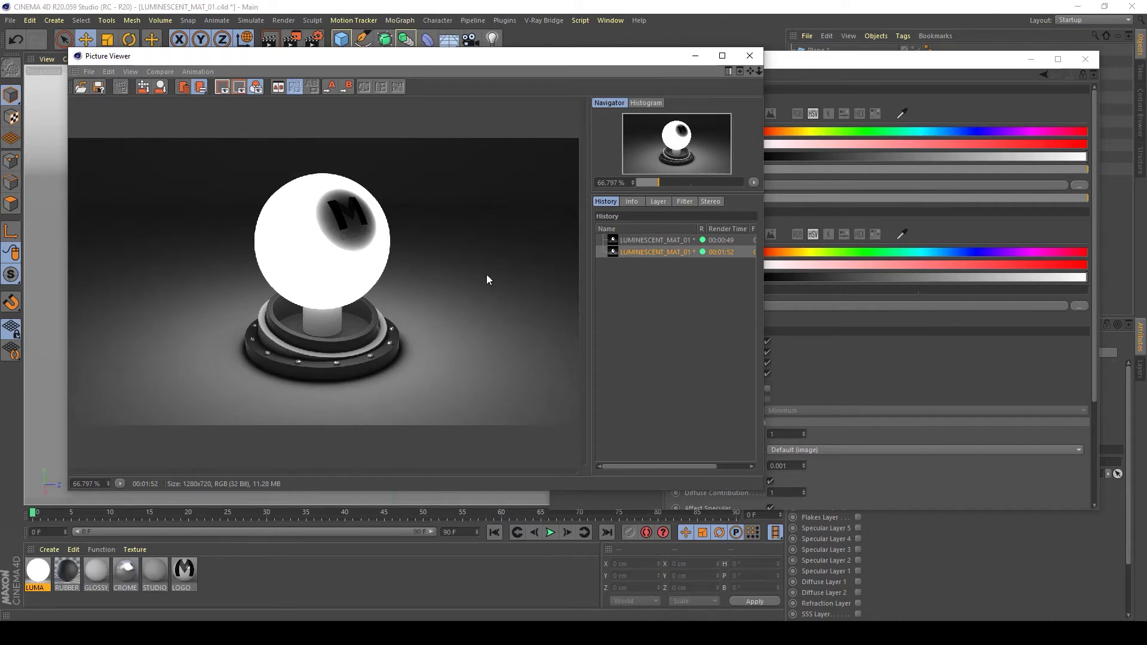
- Enable V-Ray Dirt occlusion on the LUMA material (radius 100, subdivisions 8)
{"action": "left_click", "coordinate": [848, 373]}
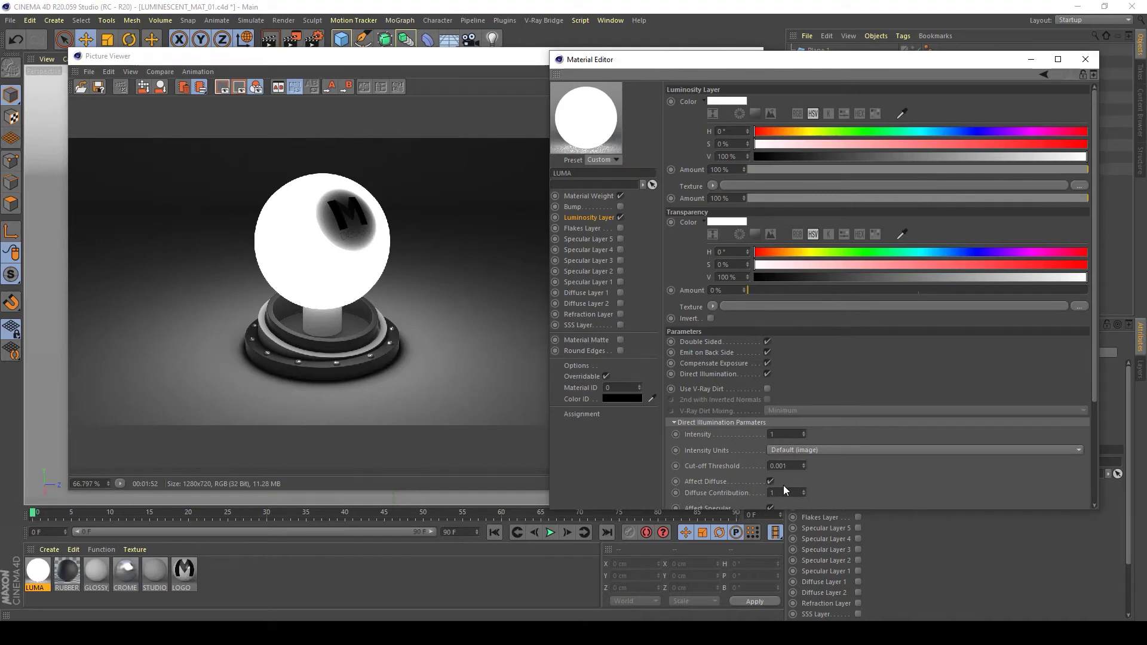
{"action": "left_click_drag", "start_coordinate": [1096, 329], "coordinate": [1107, 455]}
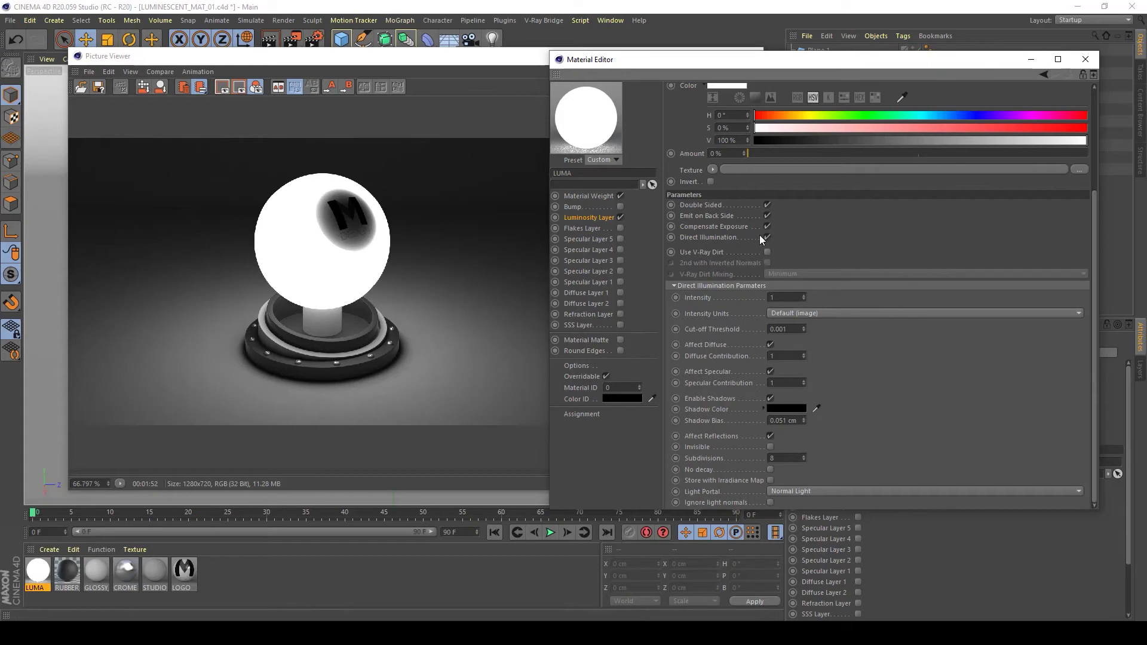
{"action": "left_click", "coordinate": [767, 252]}
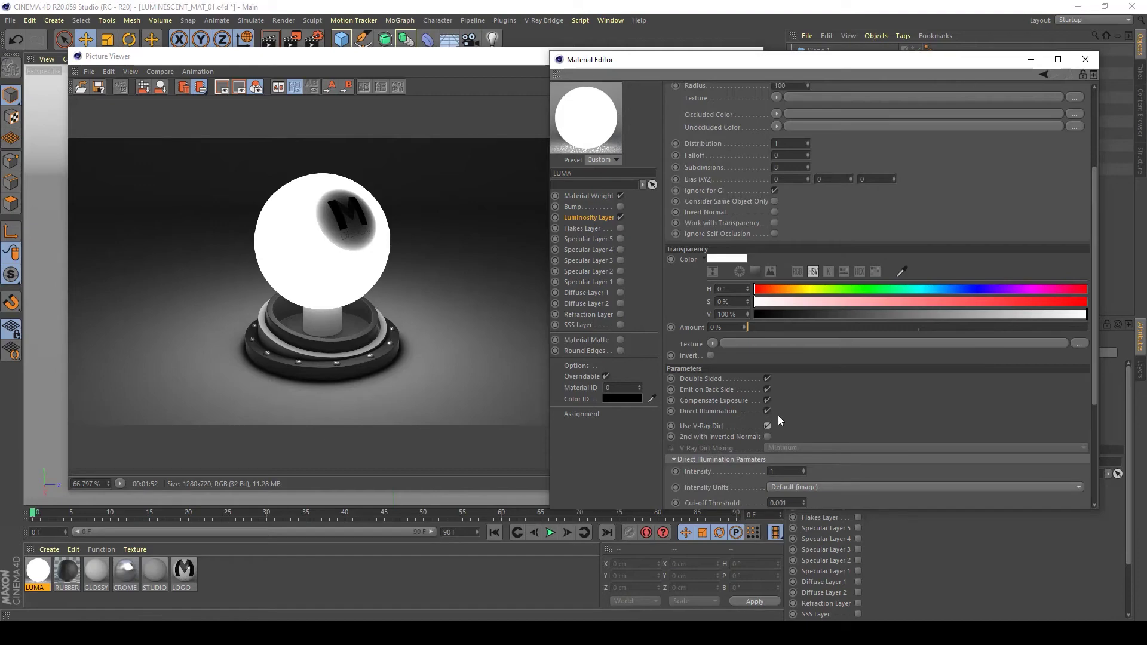
- Move the render window to the left edge of the screen
{"action": "left_click", "coordinate": [422, 71]}
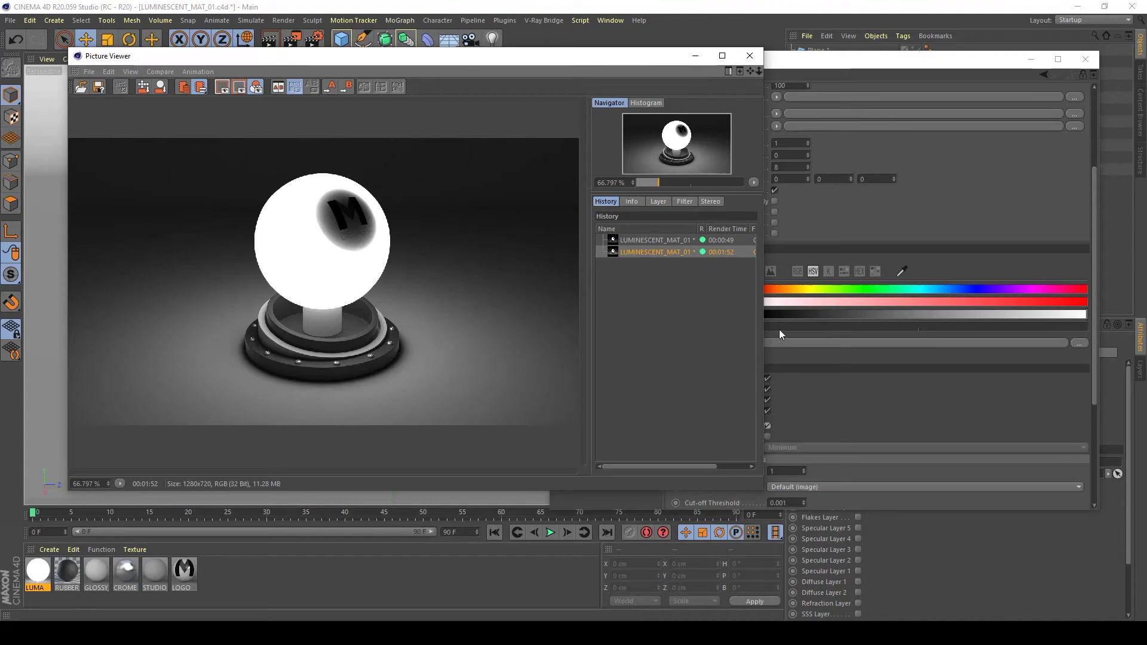
{"action": "left_click", "coordinate": [801, 62]}
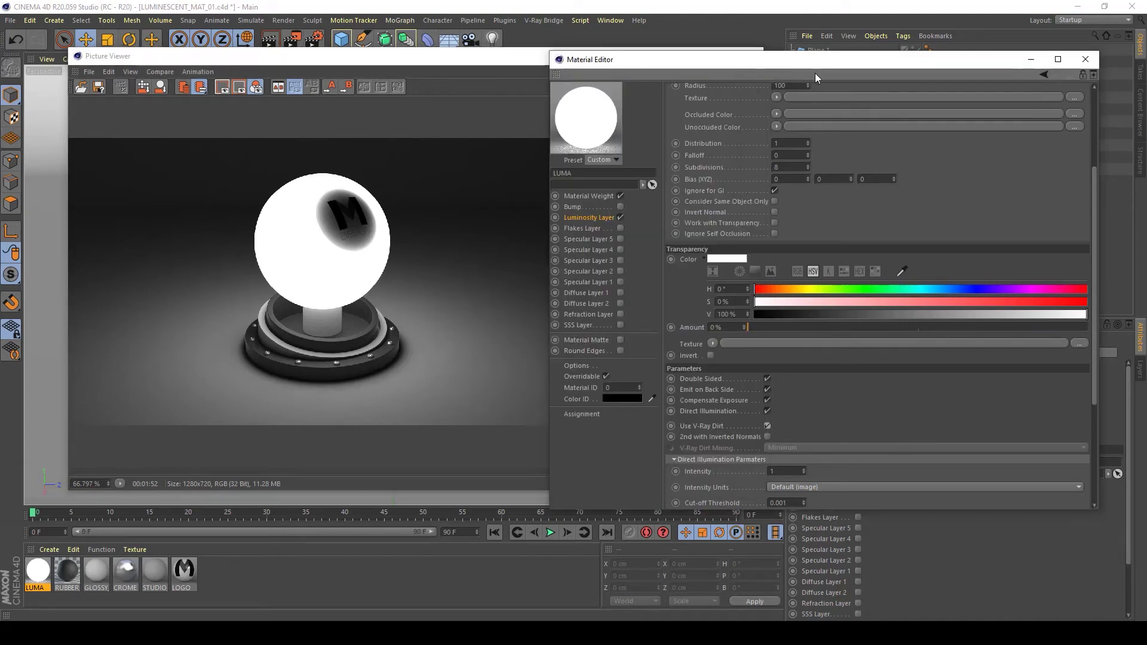
{"action": "left_click", "coordinate": [508, 58]}
{"action": "left_click_drag", "start_coordinate": [528, 60], "coordinate": [445, 63]}
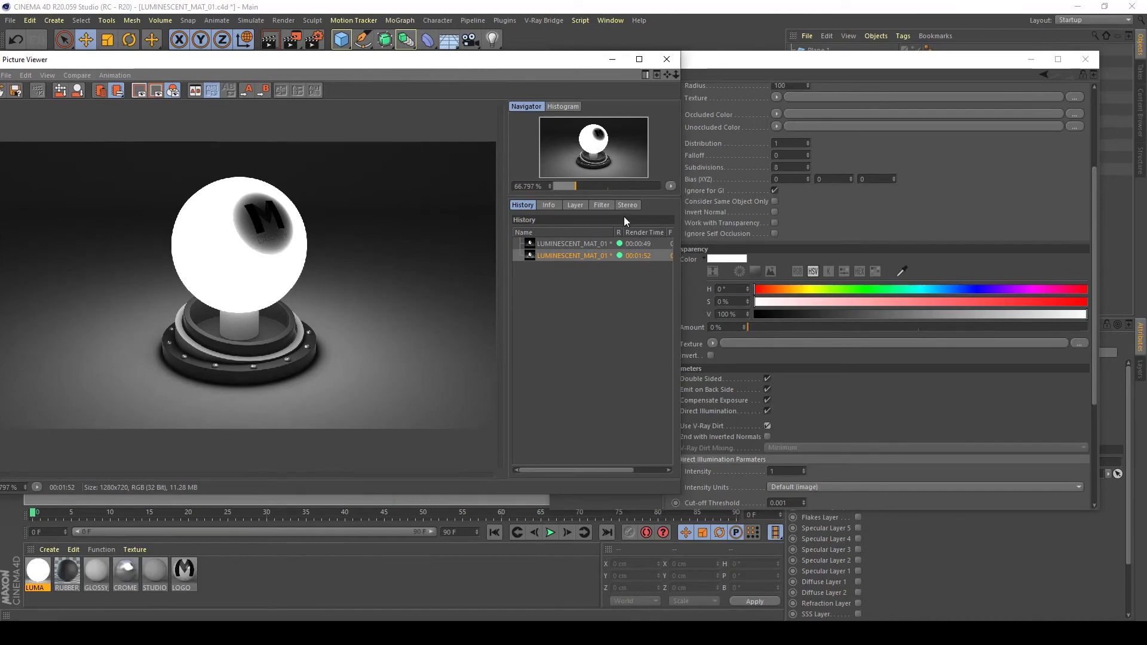
- Turn off Direct Illumination, then move the material settings window up-left and enlarge it
{"action": "left_click", "coordinate": [847, 413]}
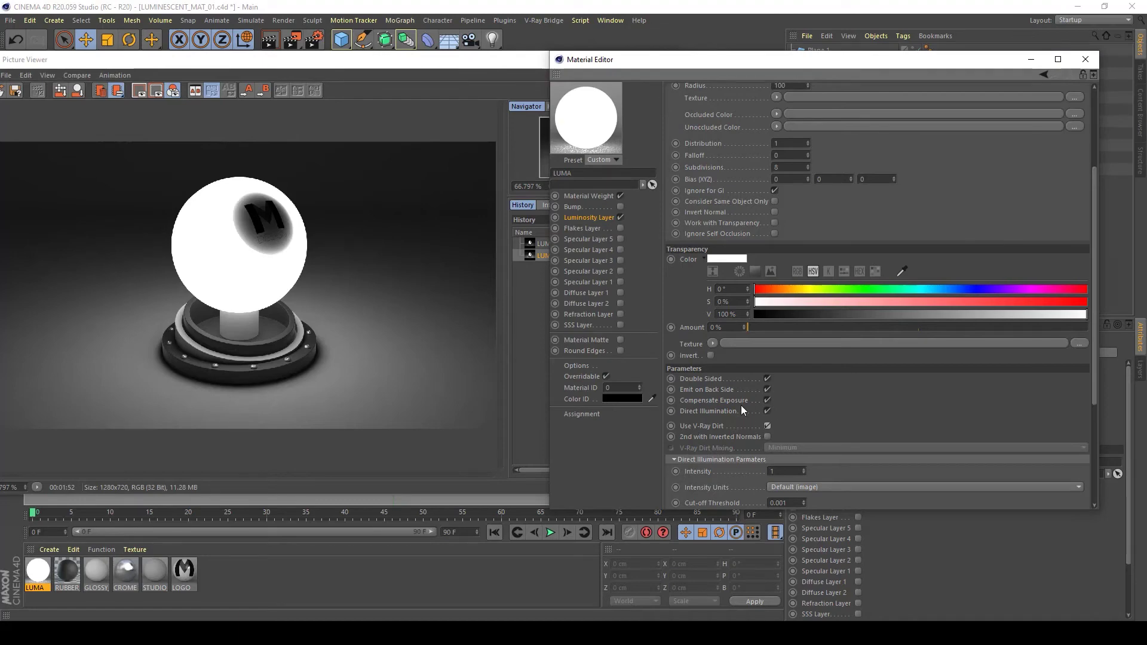
{"action": "left_click", "coordinate": [768, 412]}
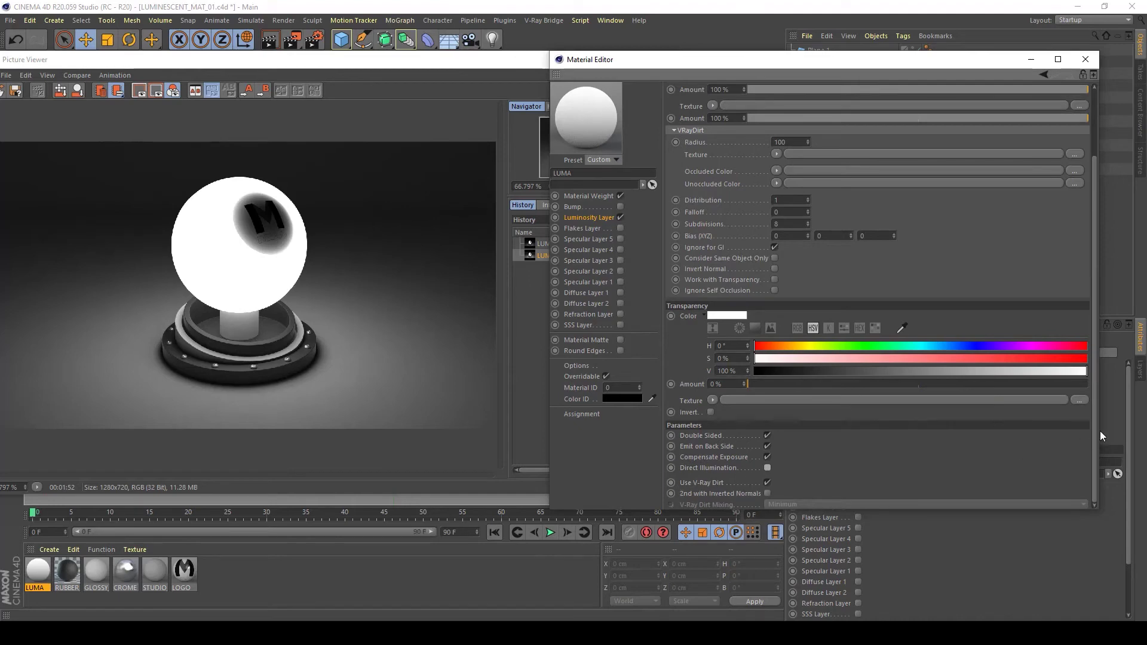
{"action": "left_click_drag", "start_coordinate": [958, 59], "coordinate": [884, 13]}
{"action": "left_click_drag", "start_coordinate": [1021, 468], "coordinate": [1104, 569]}
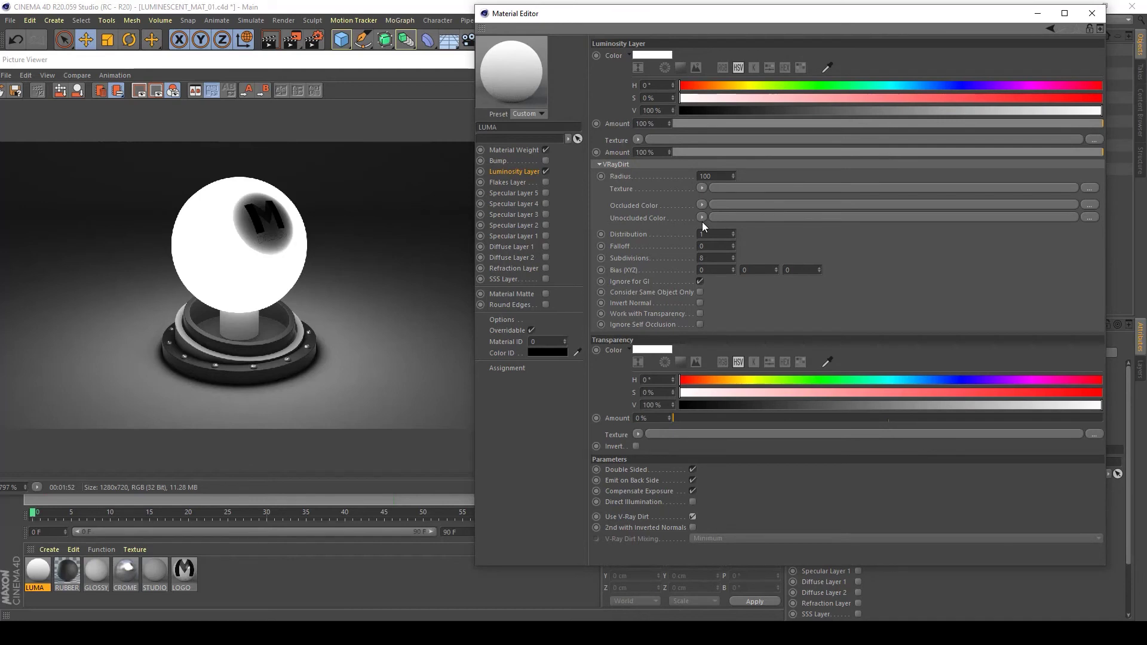
- Try a V-Ray user colour shader with a newly picked colour as the unoccluded colour
{"action": "left_click", "coordinate": [701, 217]}
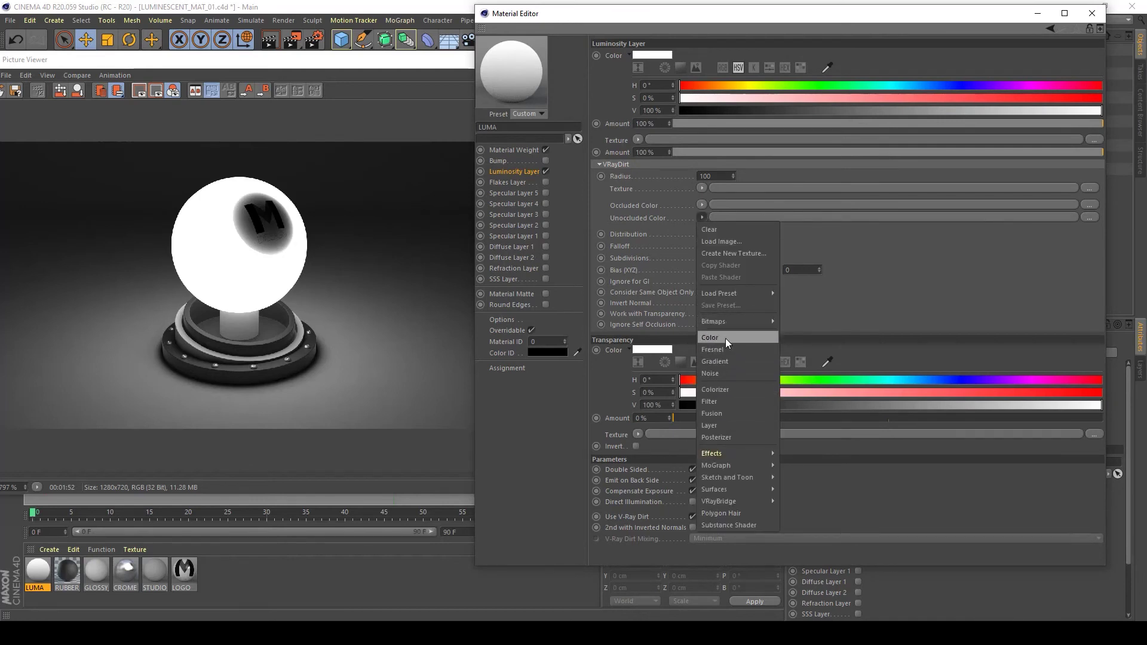
{"action": "mouse_move", "coordinate": [729, 500]}
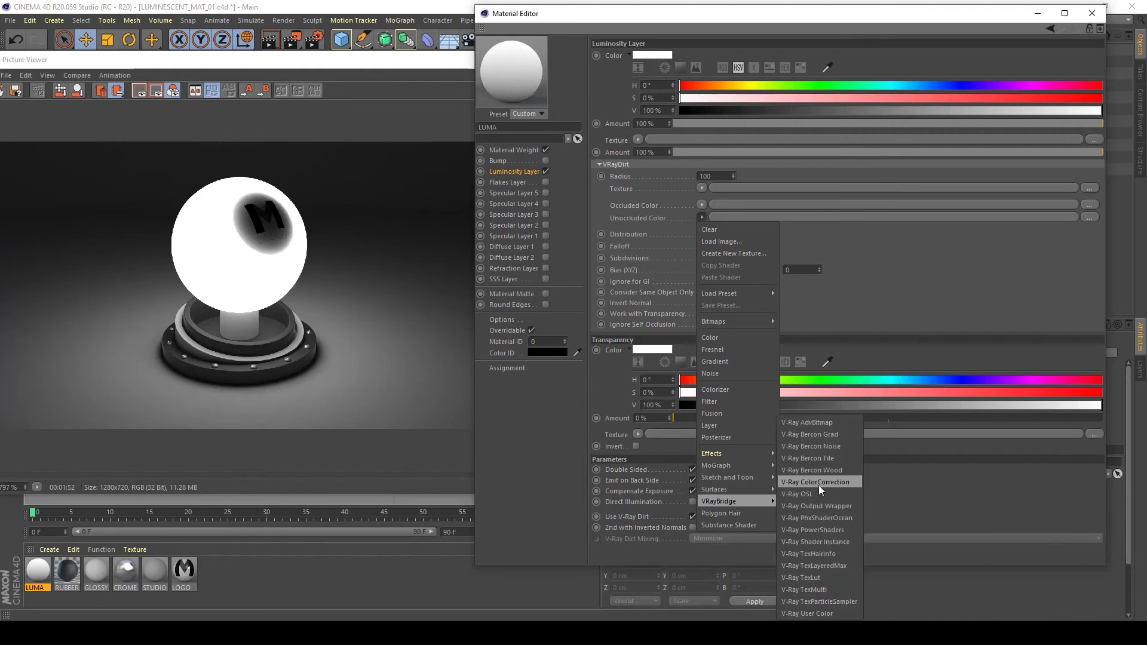
{"action": "left_click", "coordinate": [833, 614]}
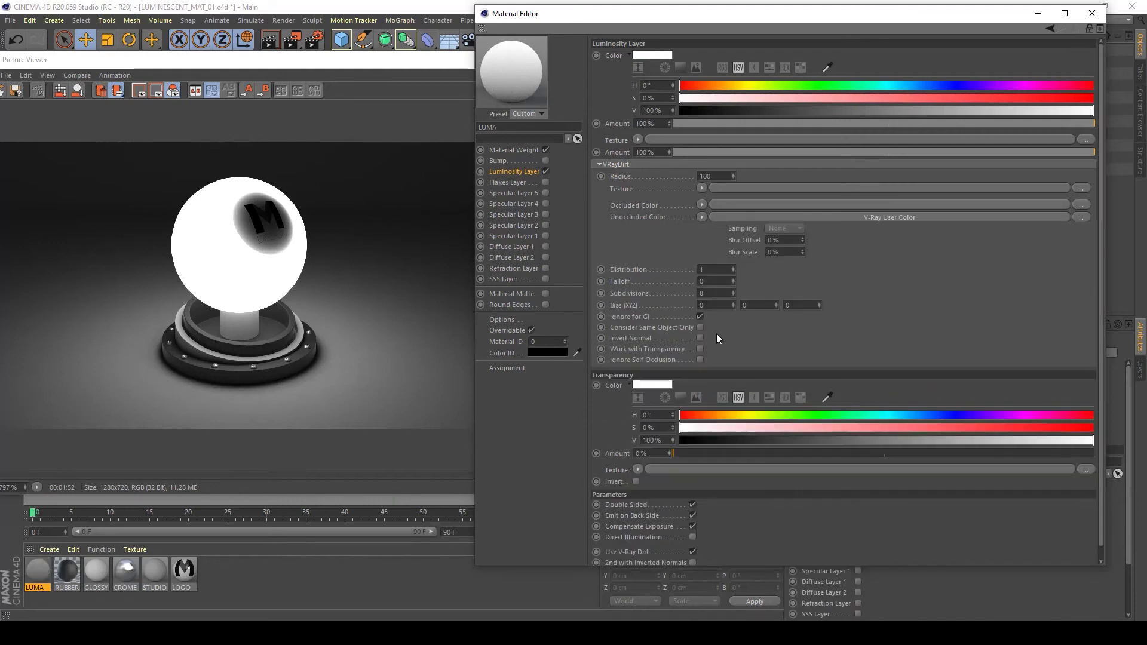
{"action": "left_click", "coordinate": [710, 246]}
{"action": "left_click", "coordinate": [661, 78]}
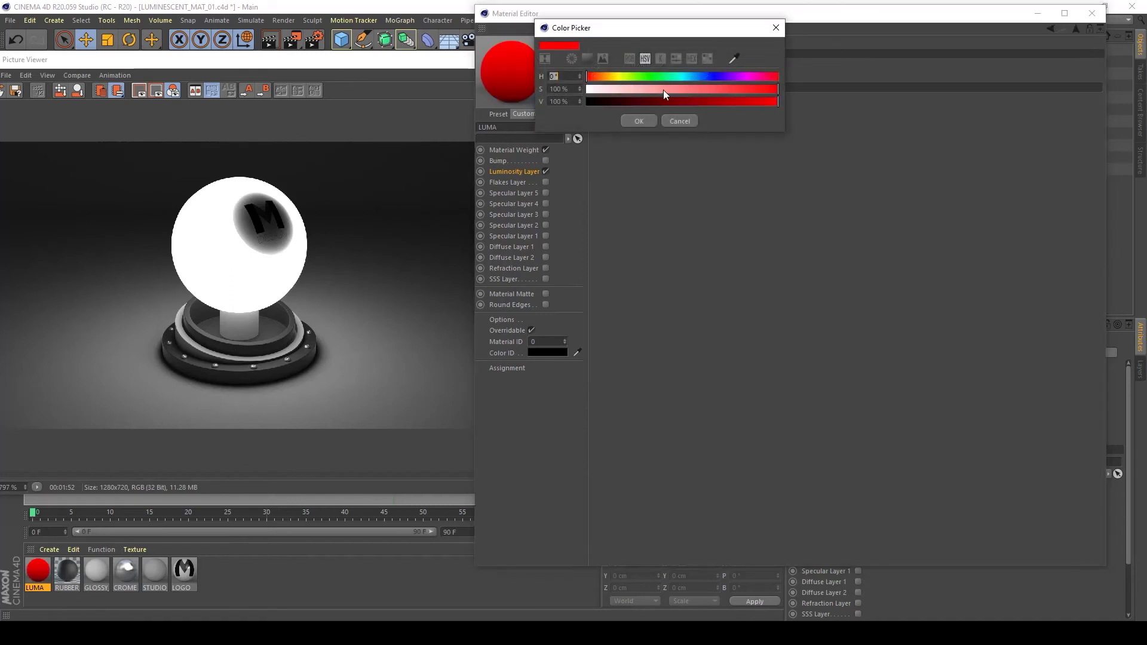
{"action": "left_click", "coordinate": [632, 117]}
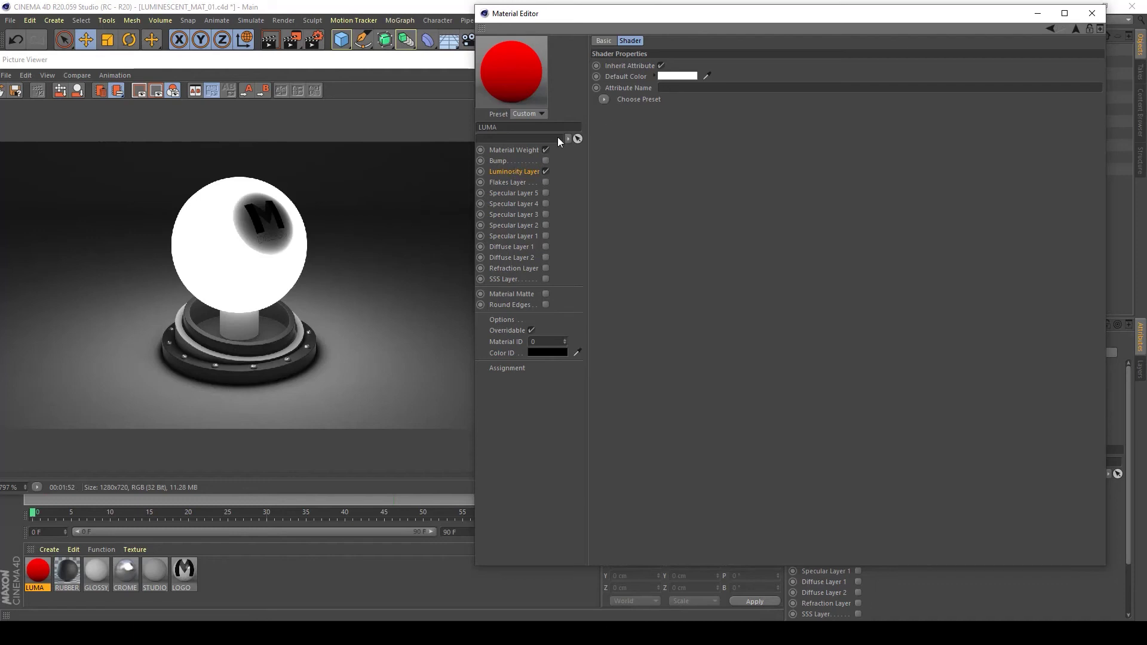
{"action": "left_click", "coordinate": [1075, 28]}
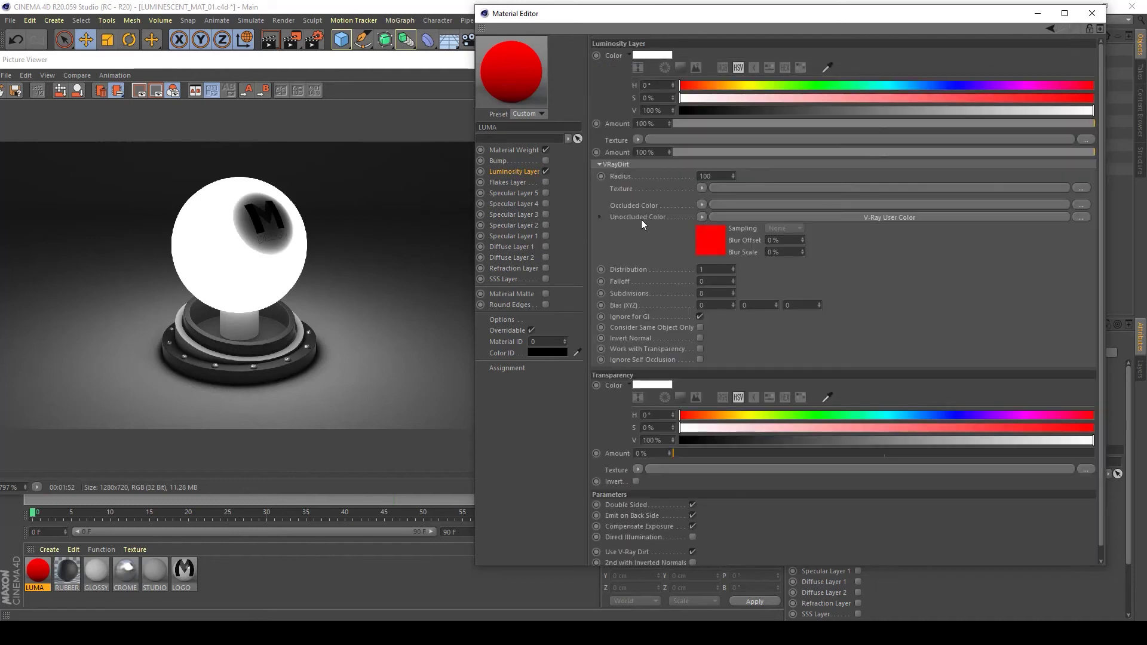
{"action": "left_click", "coordinate": [709, 245]}
{"action": "left_click", "coordinate": [604, 99]}
{"action": "left_click", "coordinate": [605, 41]}
{"action": "left_click", "coordinate": [630, 41]}
{"action": "left_click", "coordinate": [1074, 28]}
- Test Fresnel, then settle on a plain white Color shader for the unoccluded colour
{"action": "left_click", "coordinate": [702, 217]}
{"action": "left_click", "coordinate": [715, 238]}
{"action": "left_click", "coordinate": [702, 217]}
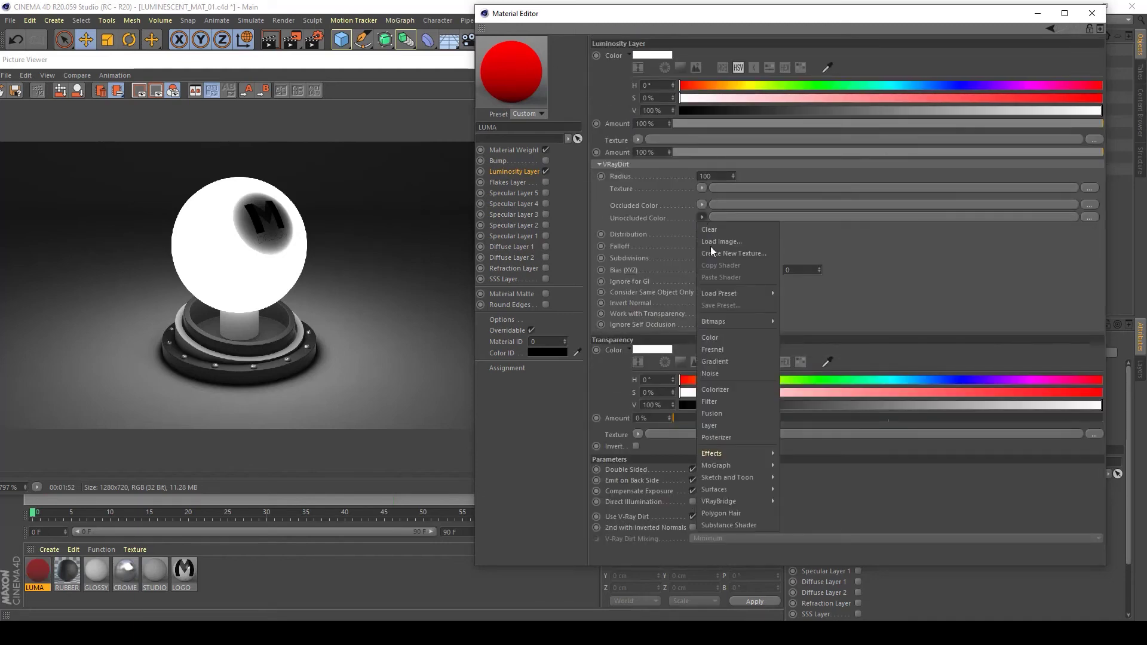
{"action": "left_click", "coordinate": [716, 334]}
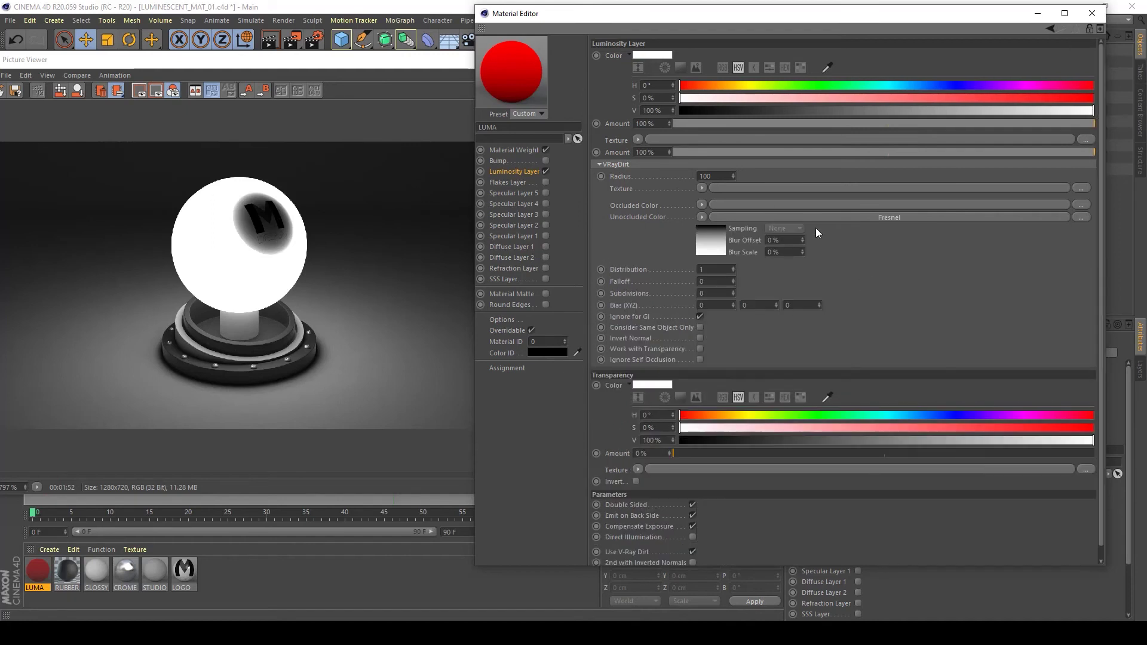
{"action": "left_click", "coordinate": [701, 217]}
{"action": "left_click", "coordinate": [705, 229]}
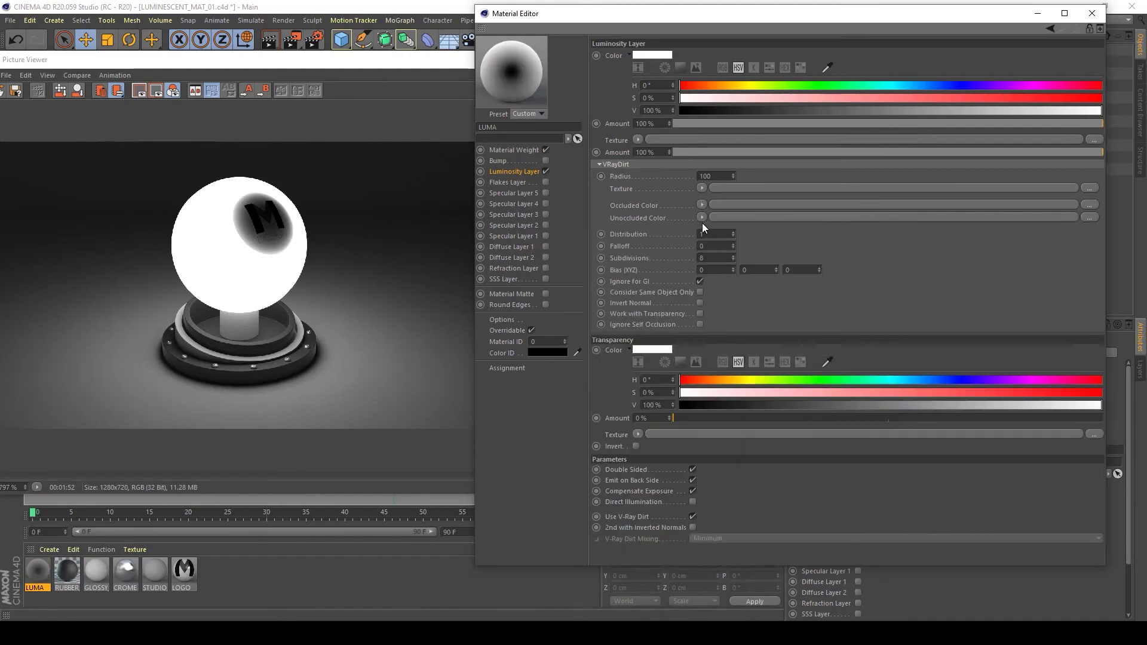
{"action": "left_click", "coordinate": [702, 218]}
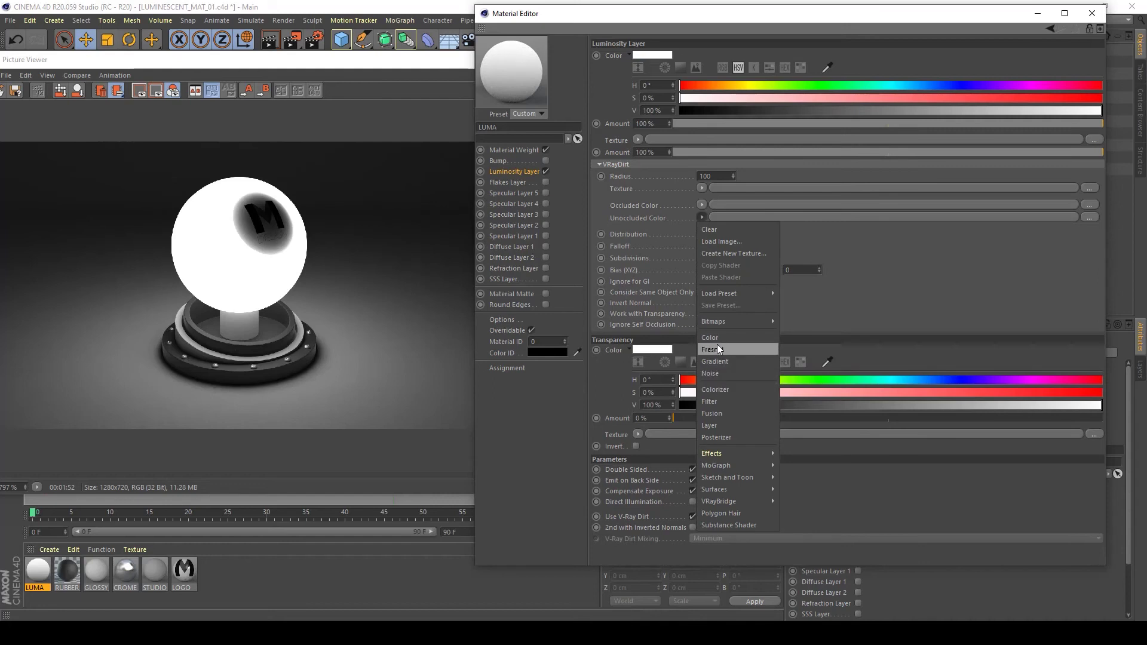
{"action": "mouse_move", "coordinate": [722, 321]}
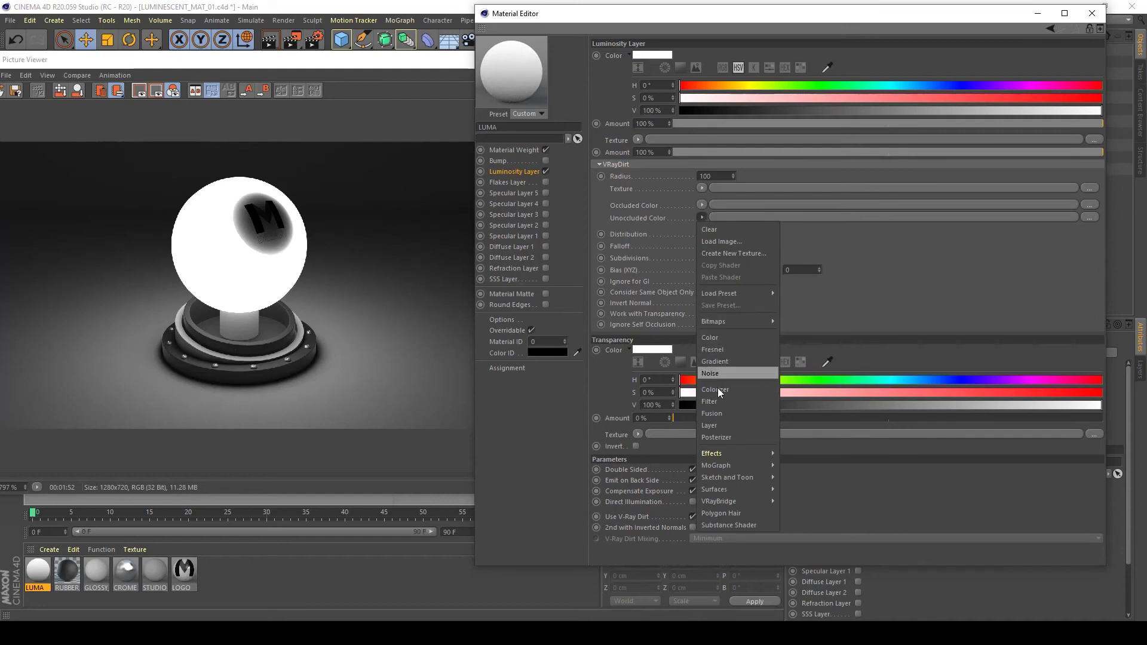
{"action": "left_click", "coordinate": [717, 338]}
{"action": "left_click", "coordinate": [914, 227]}
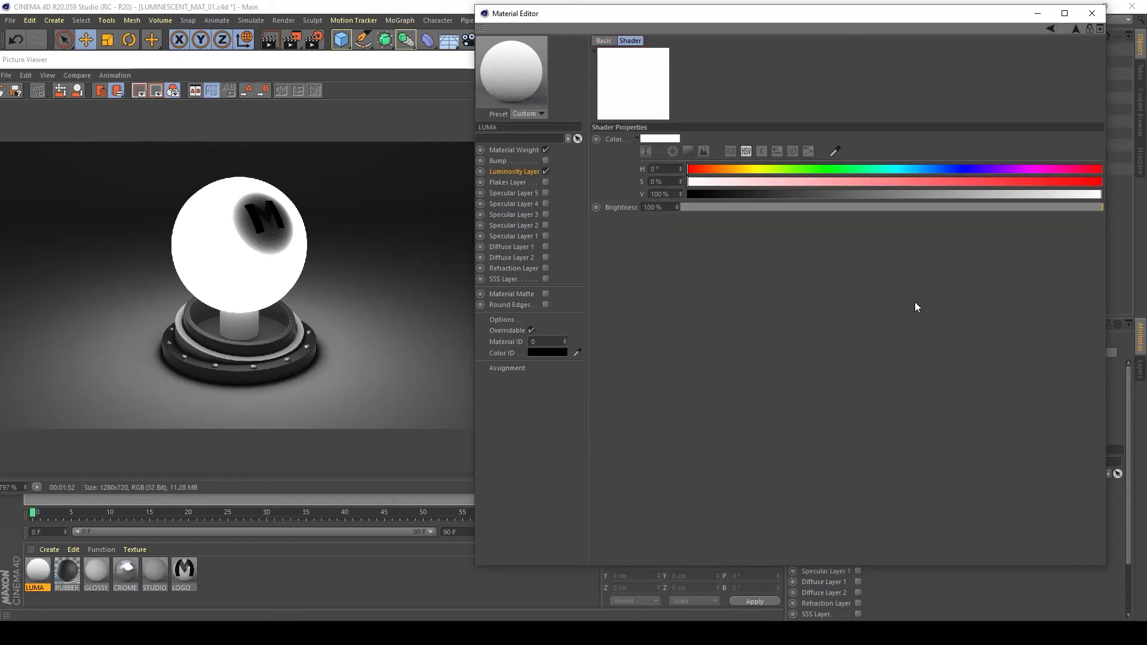
{"action": "left_click", "coordinate": [544, 171]}
- Give the occluded colour a Color shader darkened to 9% value
{"action": "left_click", "coordinate": [702, 206]}
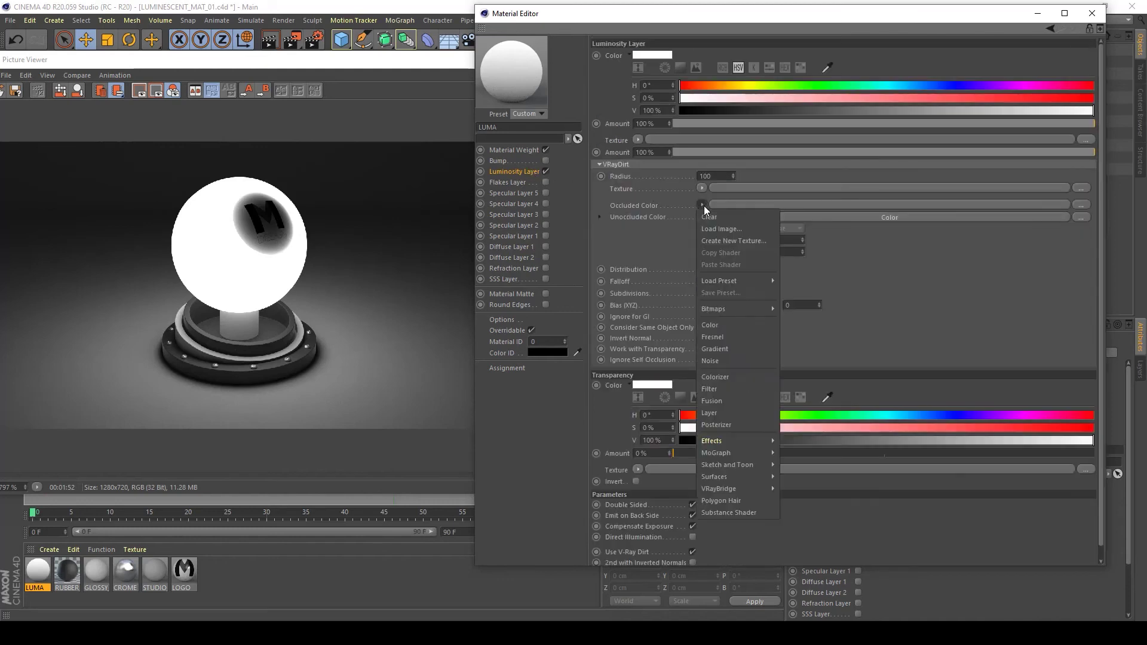
{"action": "left_click", "coordinate": [715, 326]}
{"action": "left_click", "coordinate": [705, 220]}
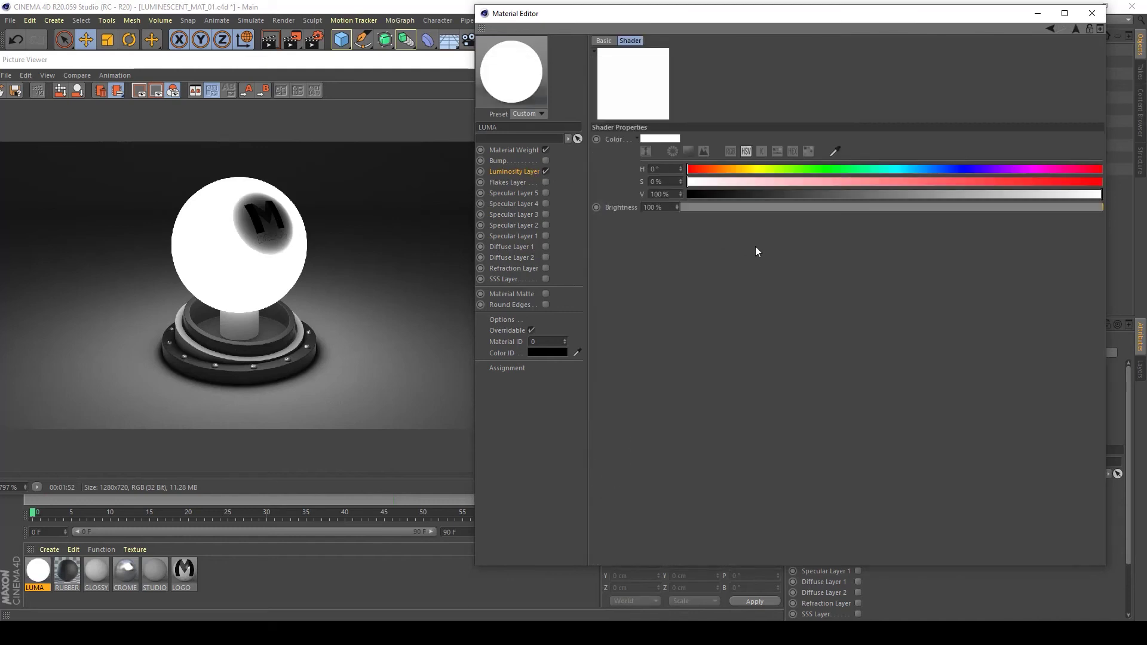
{"action": "left_click_drag", "start_coordinate": [696, 199], "coordinate": [724, 199]}
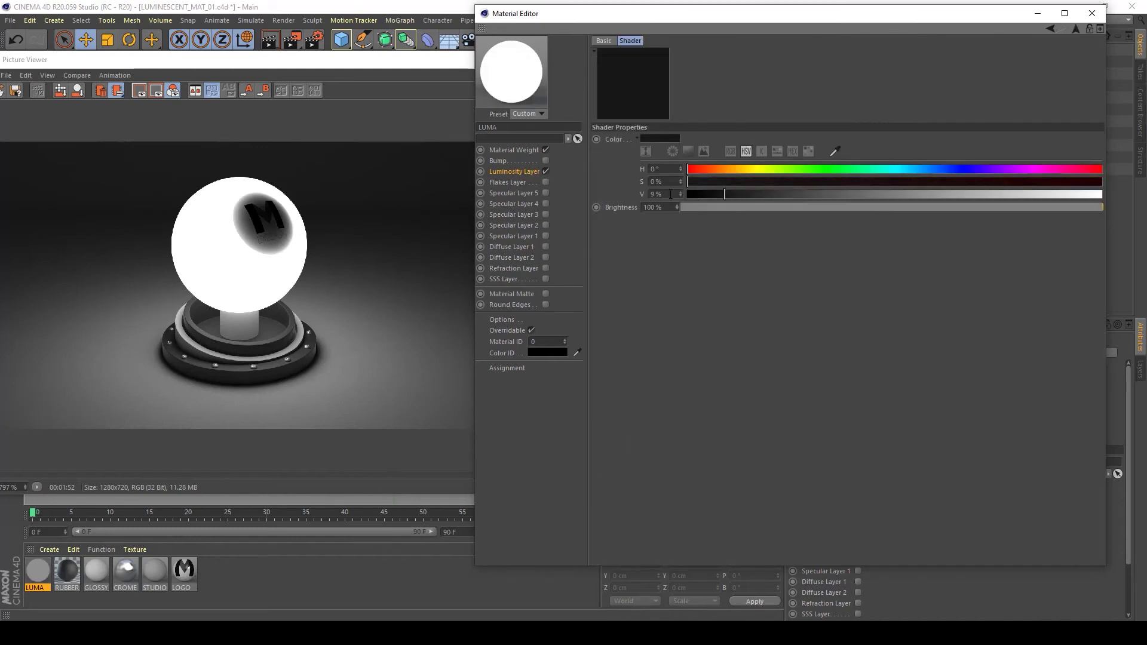
- Re-render the sphere with the new Dirt colours, adding a 00:00:42 render to the history
{"action": "left_click", "coordinate": [328, 285]}
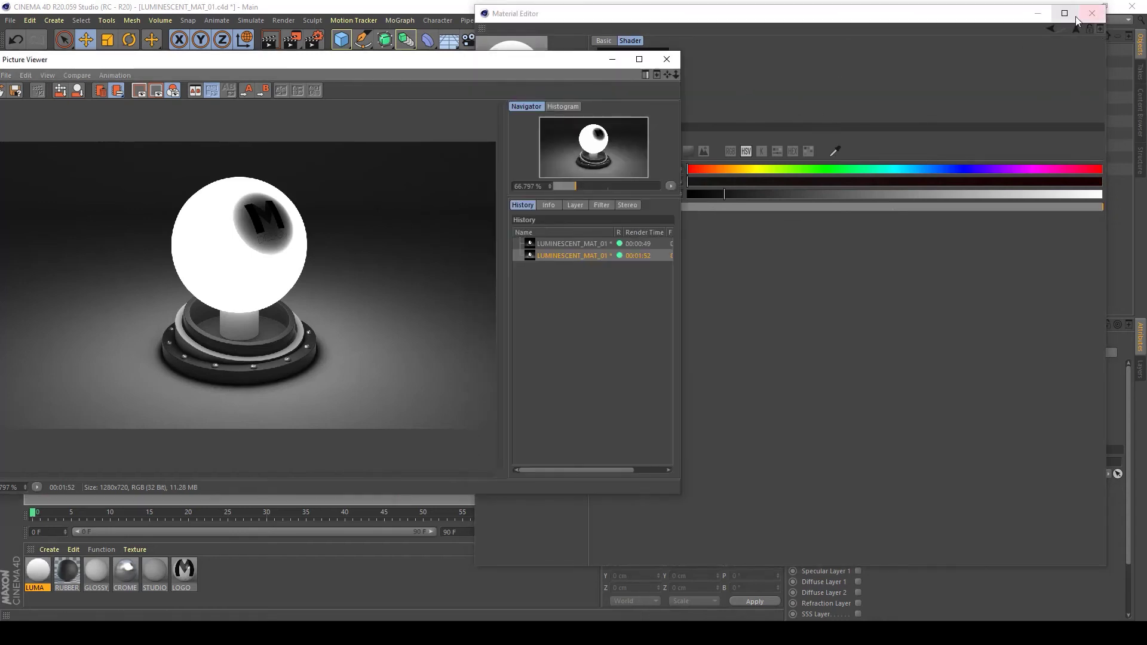
{"action": "left_click", "coordinate": [1017, 64]}
{"action": "left_click", "coordinate": [1077, 29]}
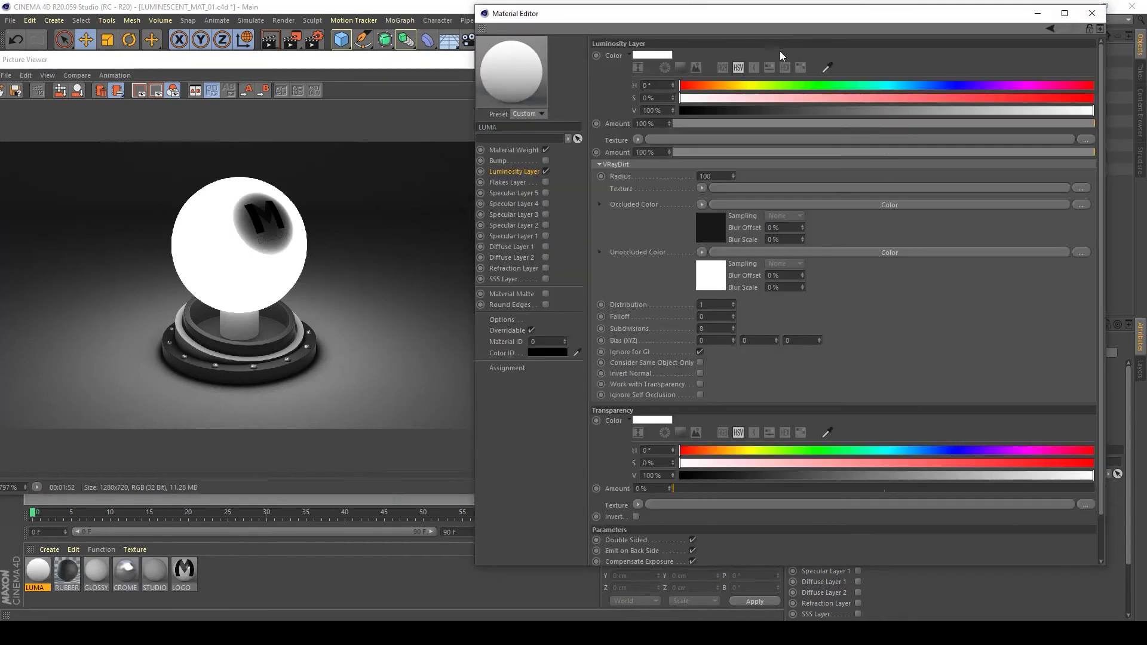
{"action": "left_click_drag", "start_coordinate": [256, 62], "coordinate": [334, 95]}
{"action": "left_click", "coordinate": [293, 42]}
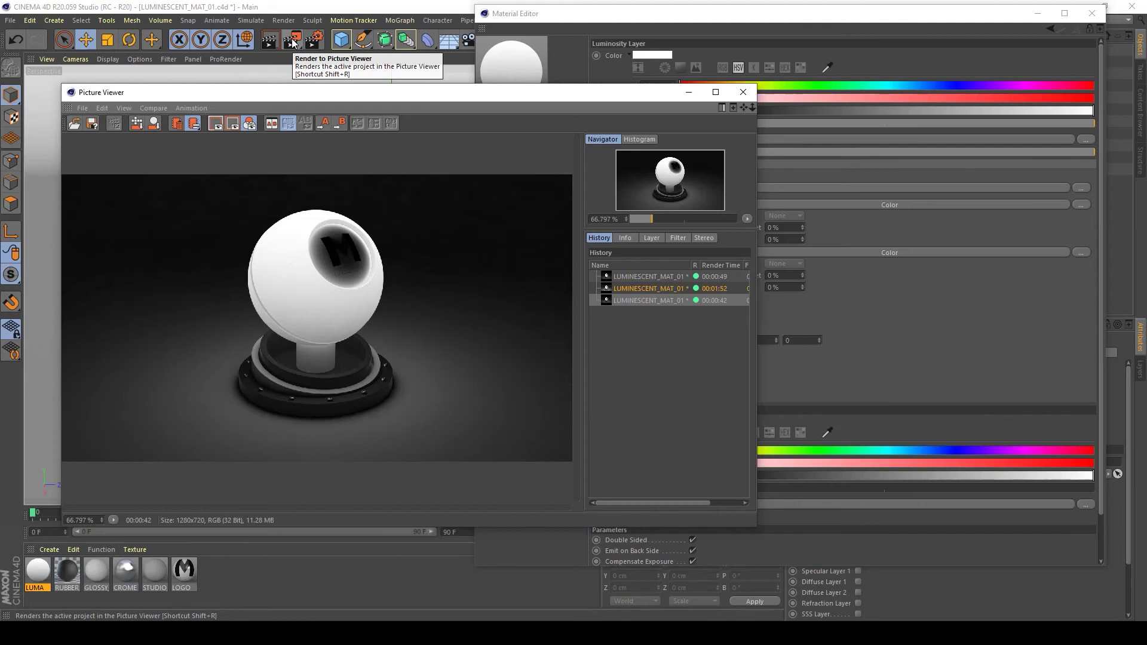
{"action": "left_click", "coordinate": [1064, 374]}
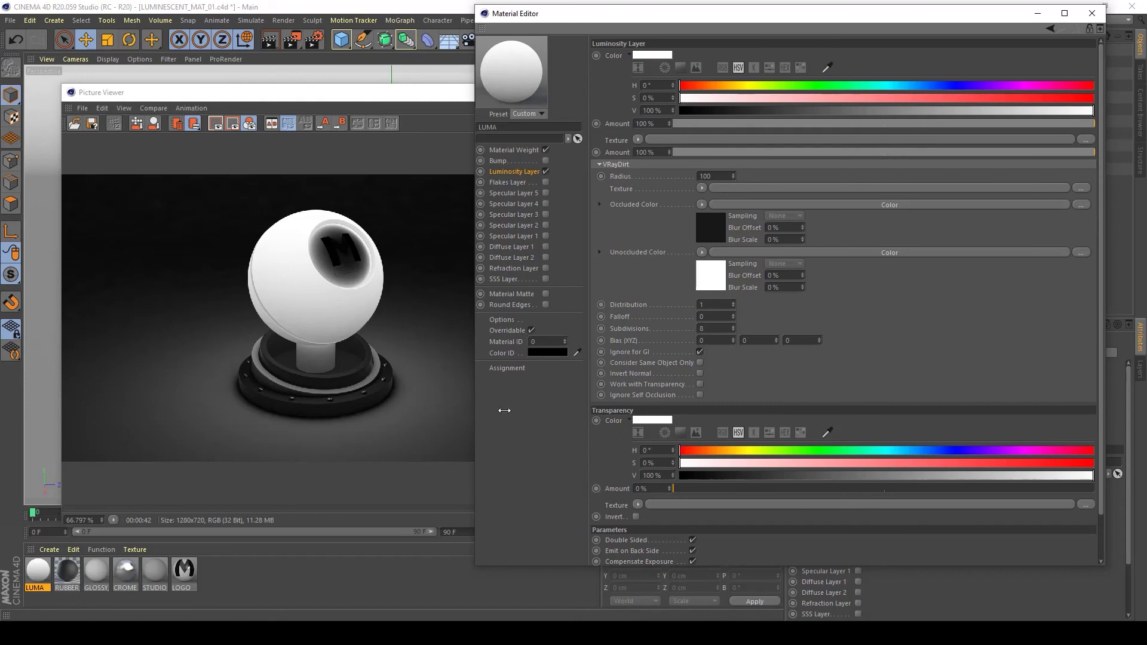
- Enable Invert Normal on the V-Ray Dirt and re-render the sphere
{"action": "left_click", "coordinate": [700, 375]}
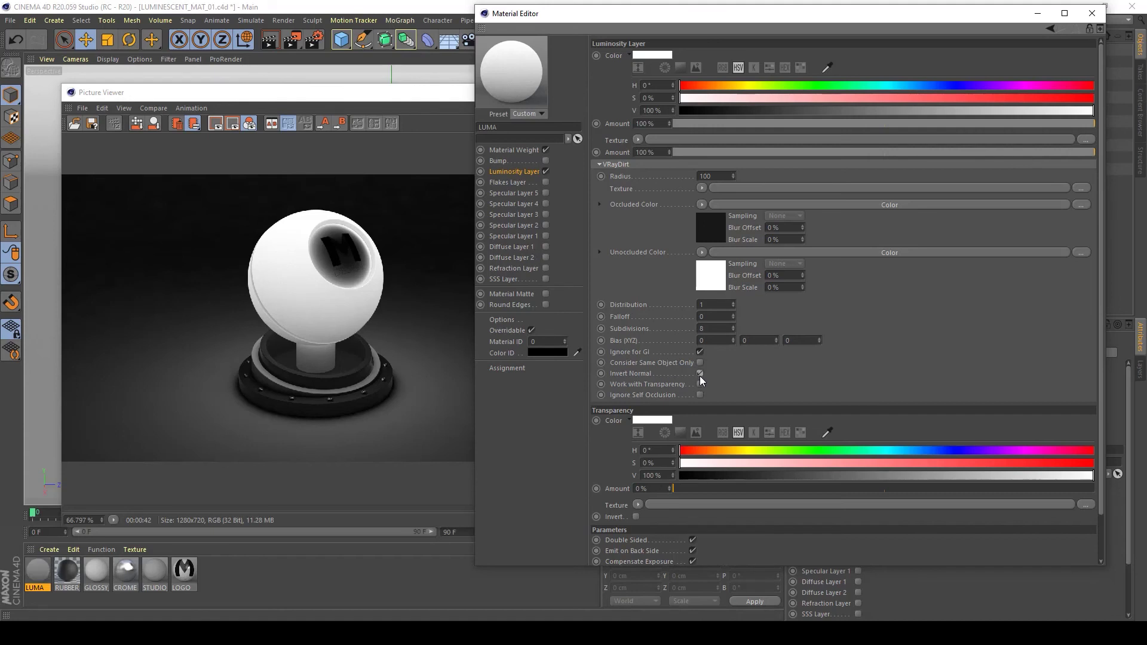
{"action": "left_click", "coordinate": [292, 43]}
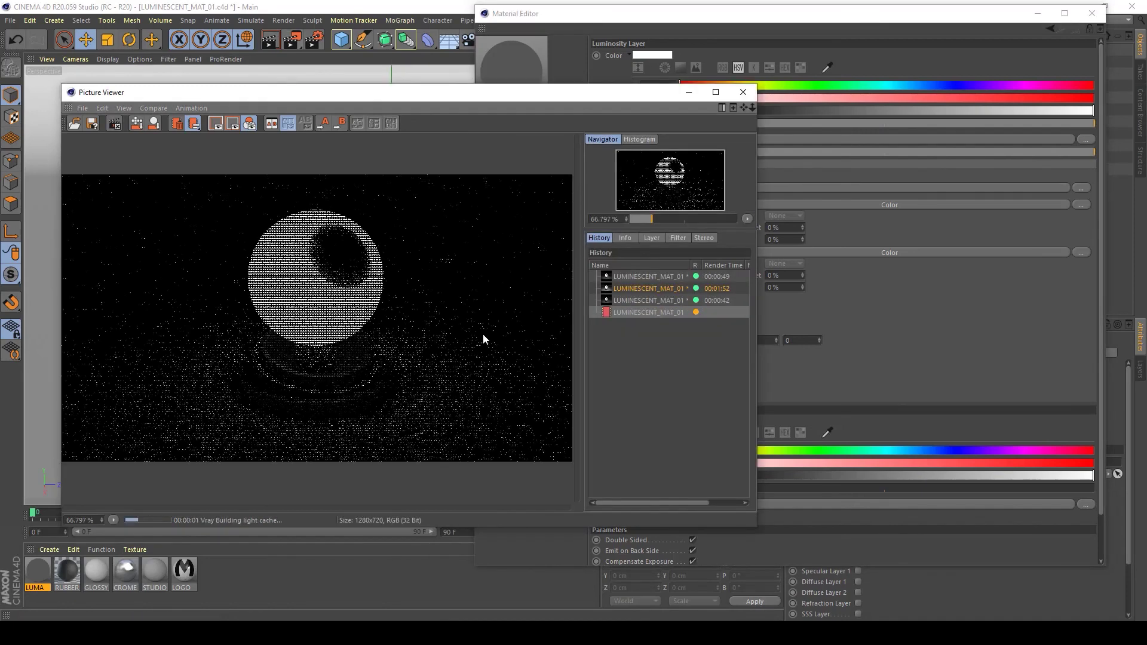
{"action": "left_click", "coordinate": [840, 332]}
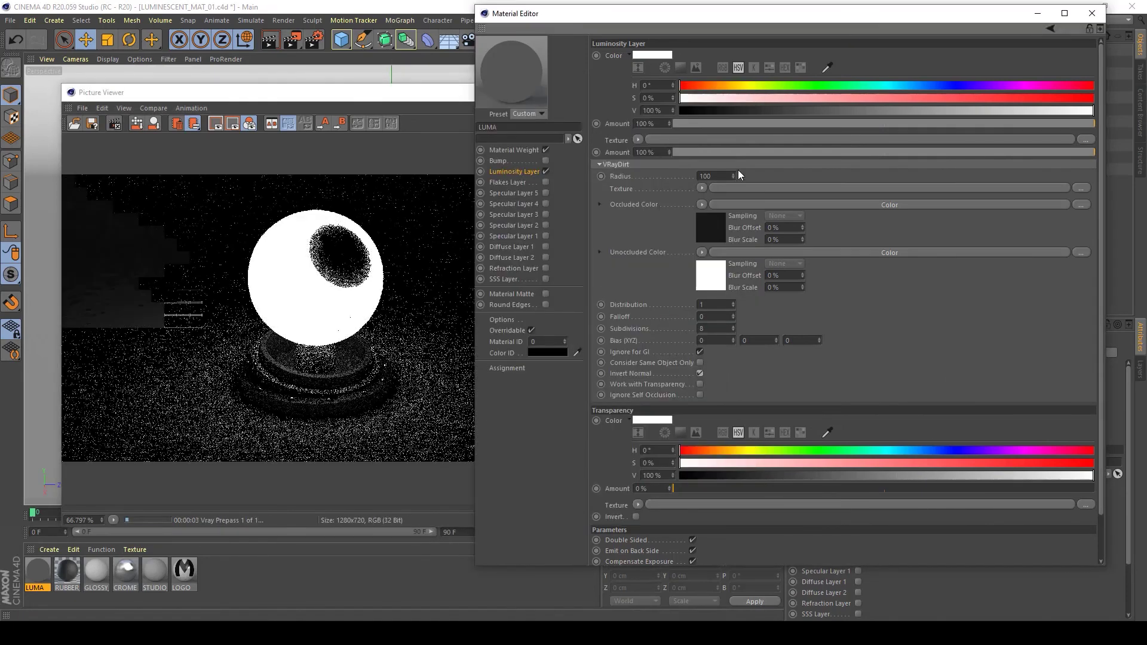
{"action": "left_click", "coordinate": [465, 155]}
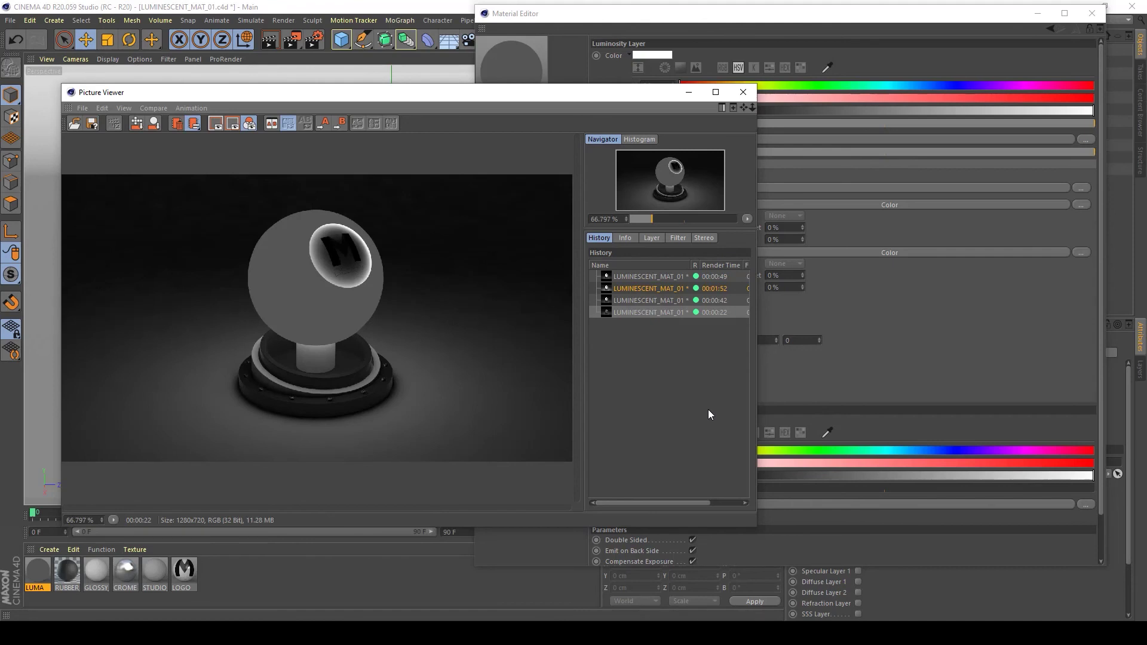
- Flip between the bright and grey sphere renders in the history to compare them
{"action": "key", "text": "Up"}
{"action": "key", "text": "Down"}
{"action": "key", "text": "Up"}
{"action": "key", "text": "Down"}
{"action": "key", "text": "Up"}
{"action": "key", "text": "Down"}
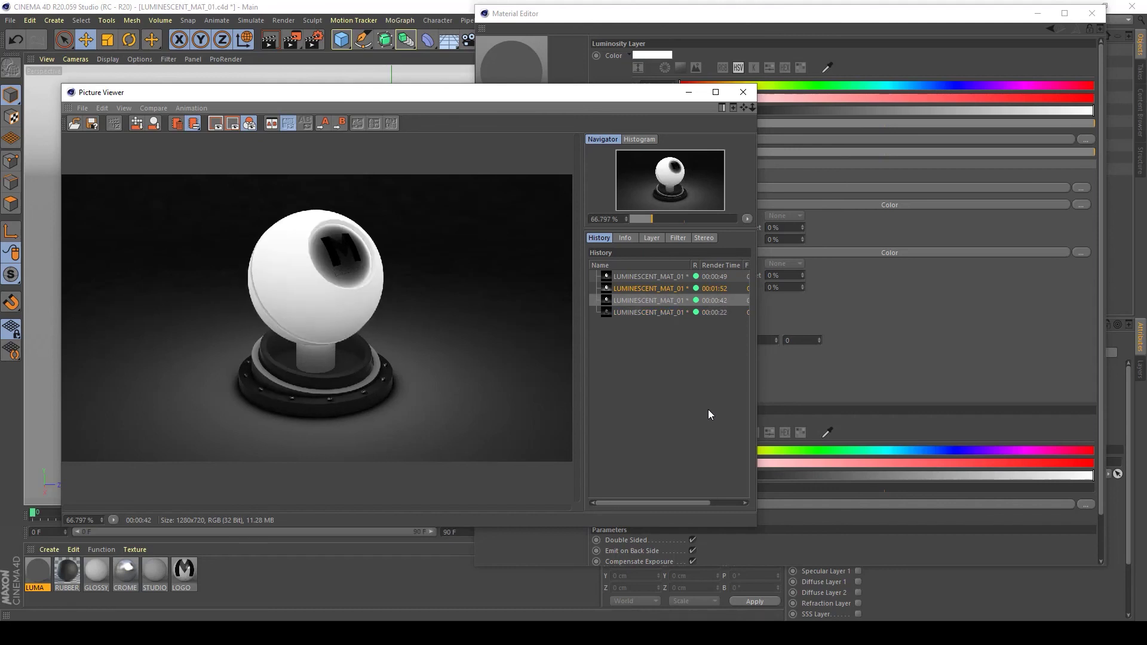
{"action": "key", "text": "Up"}
{"action": "key", "text": "Down"}
{"action": "key", "text": "Up"}
{"action": "key", "text": "Up"}
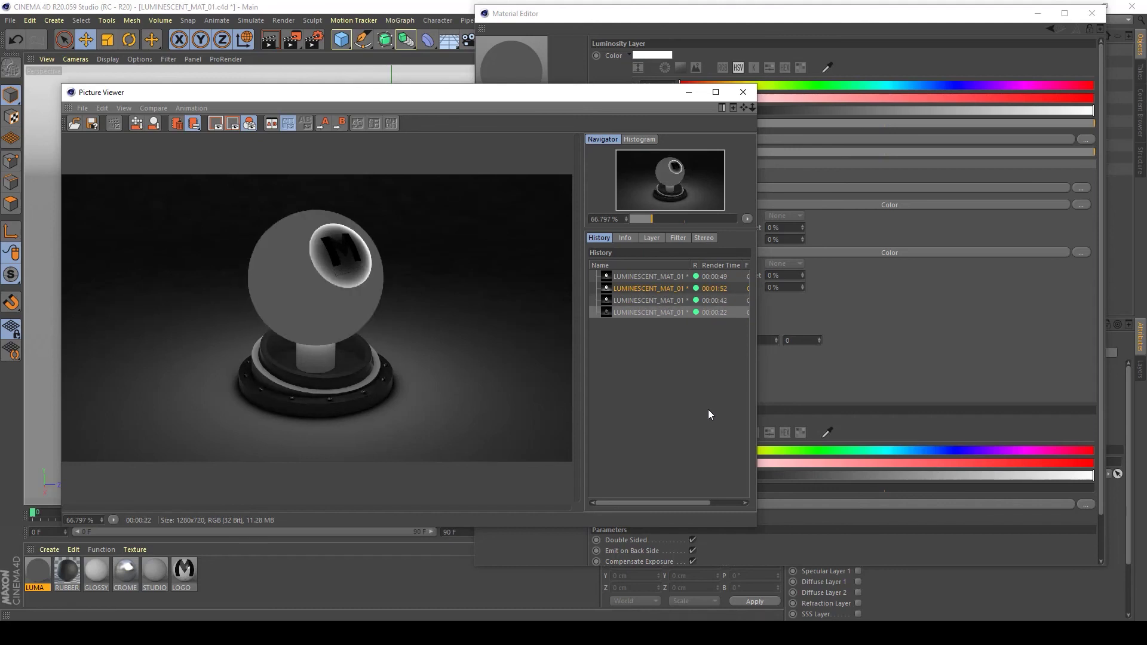
{"action": "left_click", "coordinate": [983, 274]}
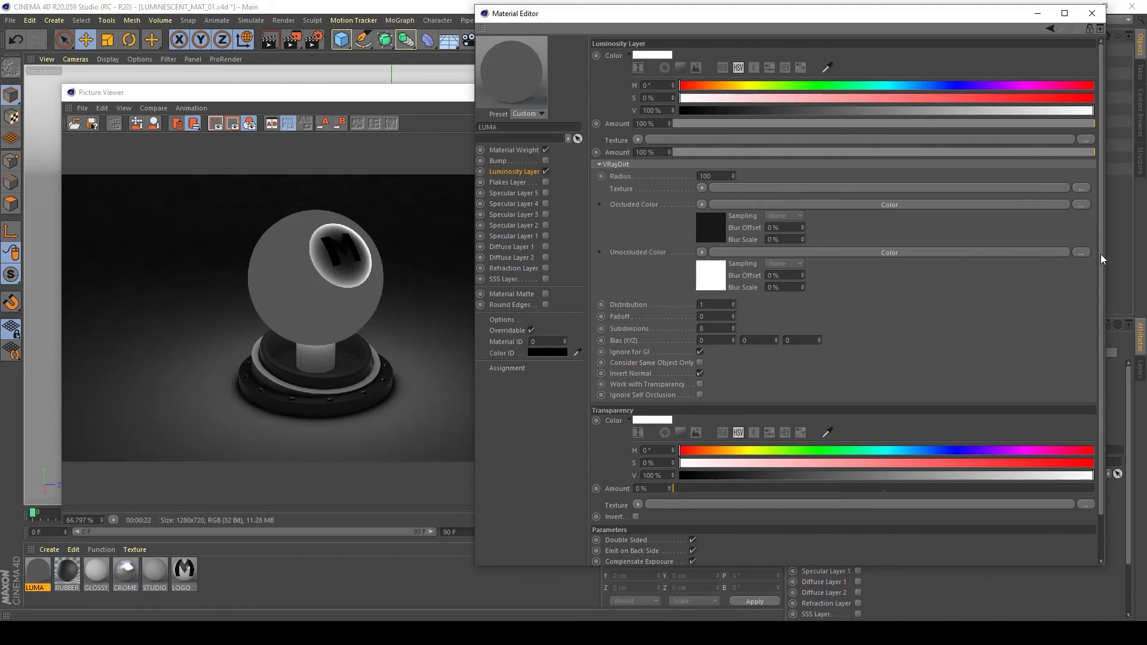
- Uncheck Use V-Ray Dirt, leaving only LUMA's white luminosity layer active
{"action": "left_click_drag", "start_coordinate": [1099, 254], "coordinate": [1108, 300]}
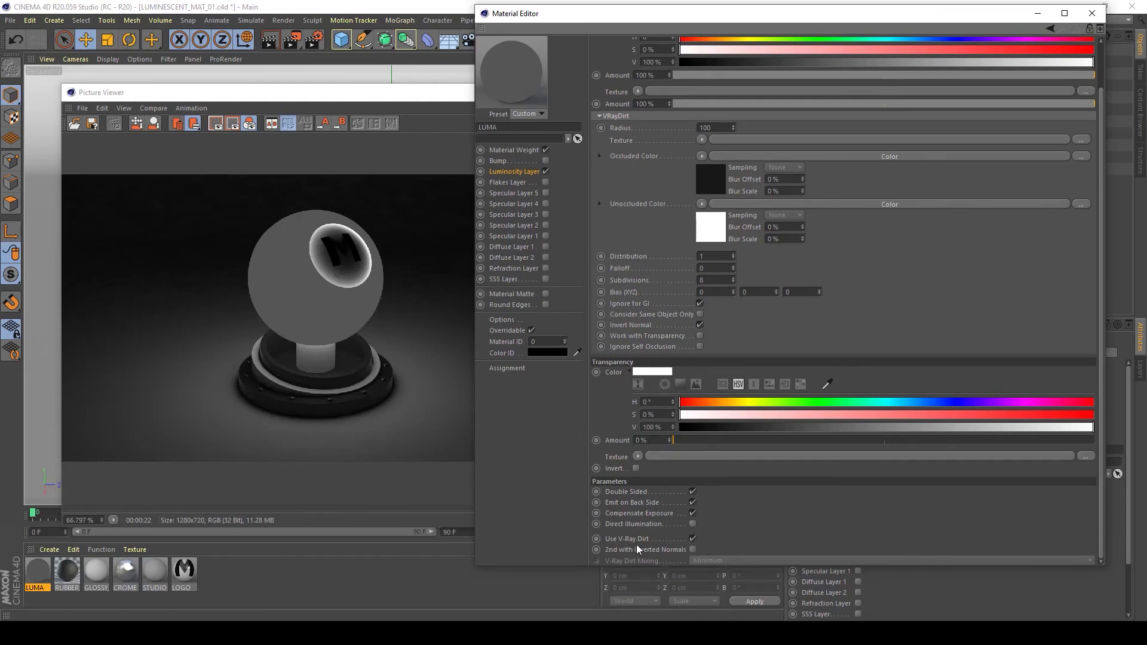
{"action": "left_click", "coordinate": [692, 539]}
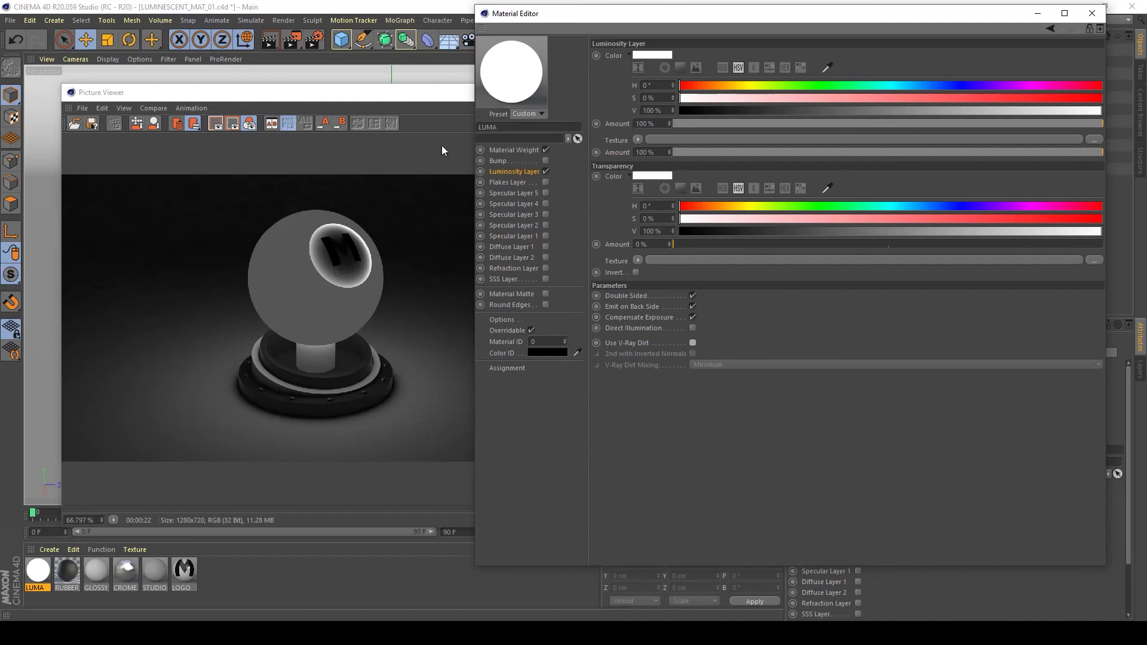
- Show the original 00:00:49 render of the glowing LUMA sphere in the Picture Viewer
{"action": "left_click_drag", "start_coordinate": [319, 98], "coordinate": [310, 97]}
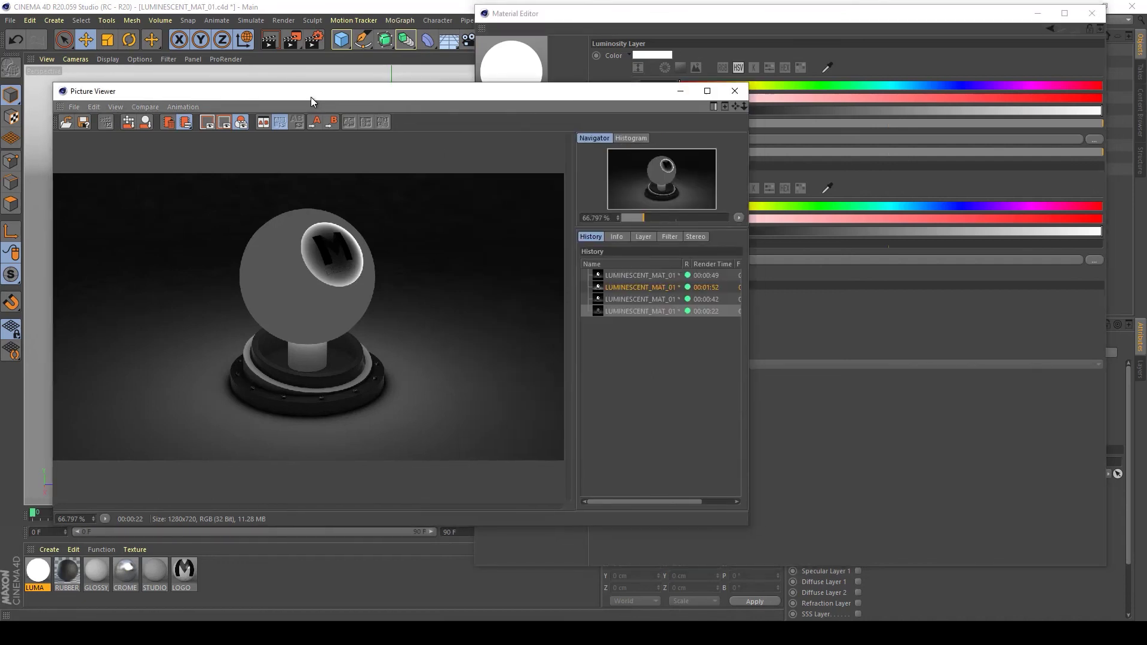
{"action": "left_click", "coordinate": [621, 275]}
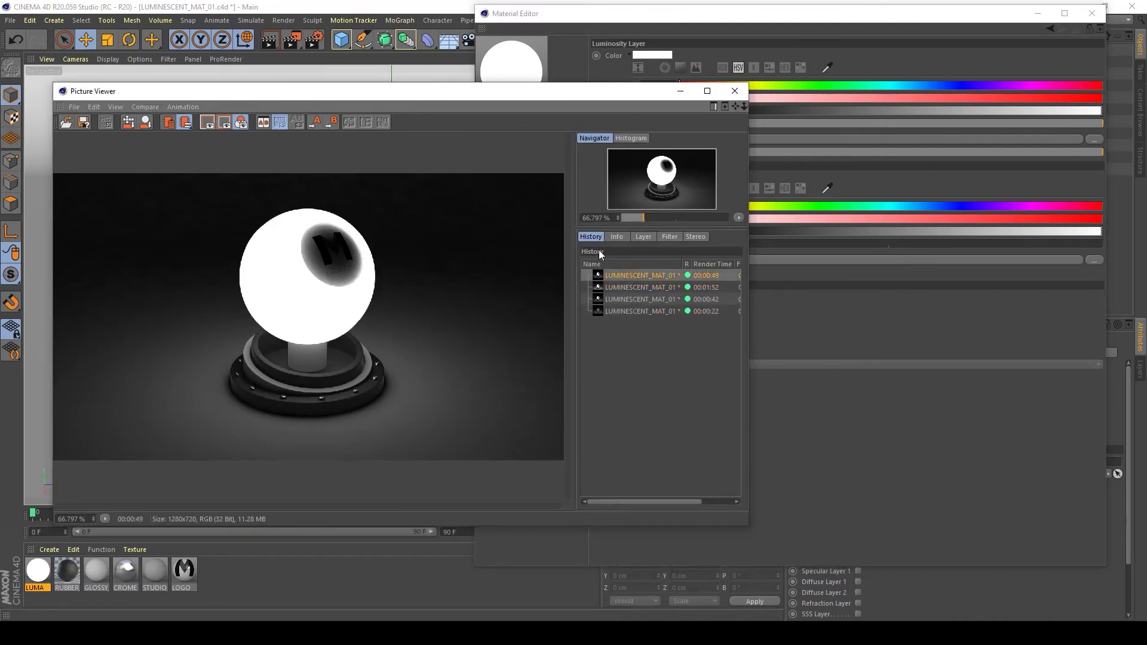